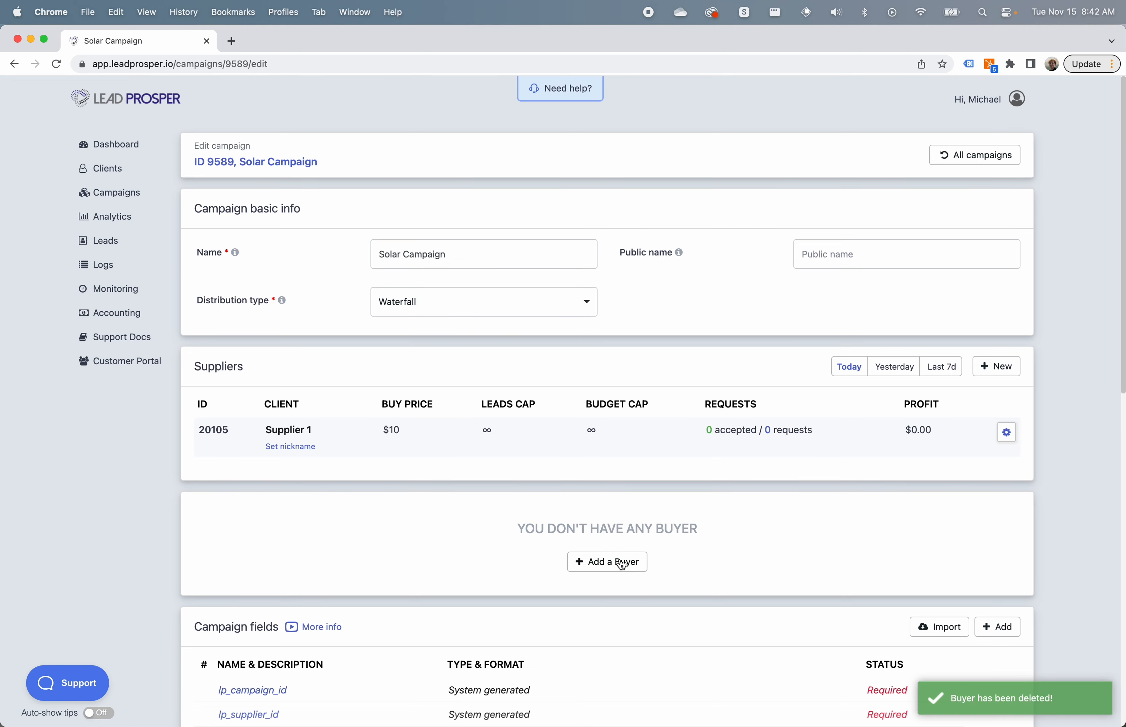
# - Add a new buyer to the campaign from the existing clients, selecting Buyer 1 in its general info
pyautogui.click(607, 561)
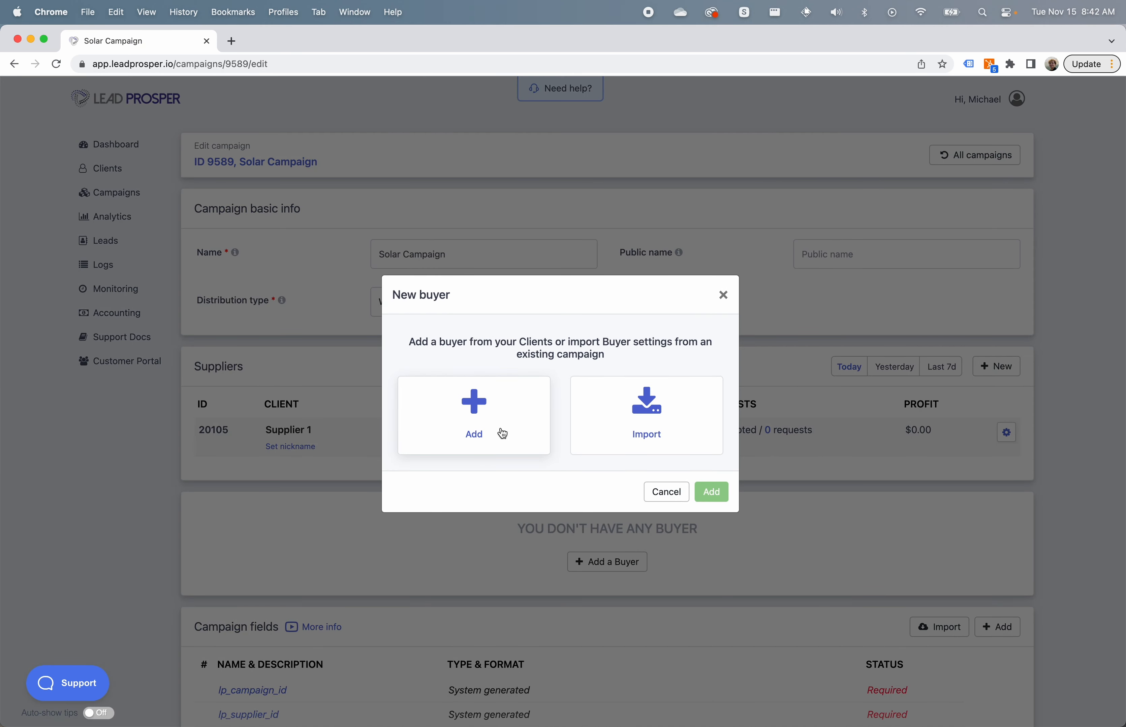
pyautogui.click(503, 434)
pyautogui.click(709, 492)
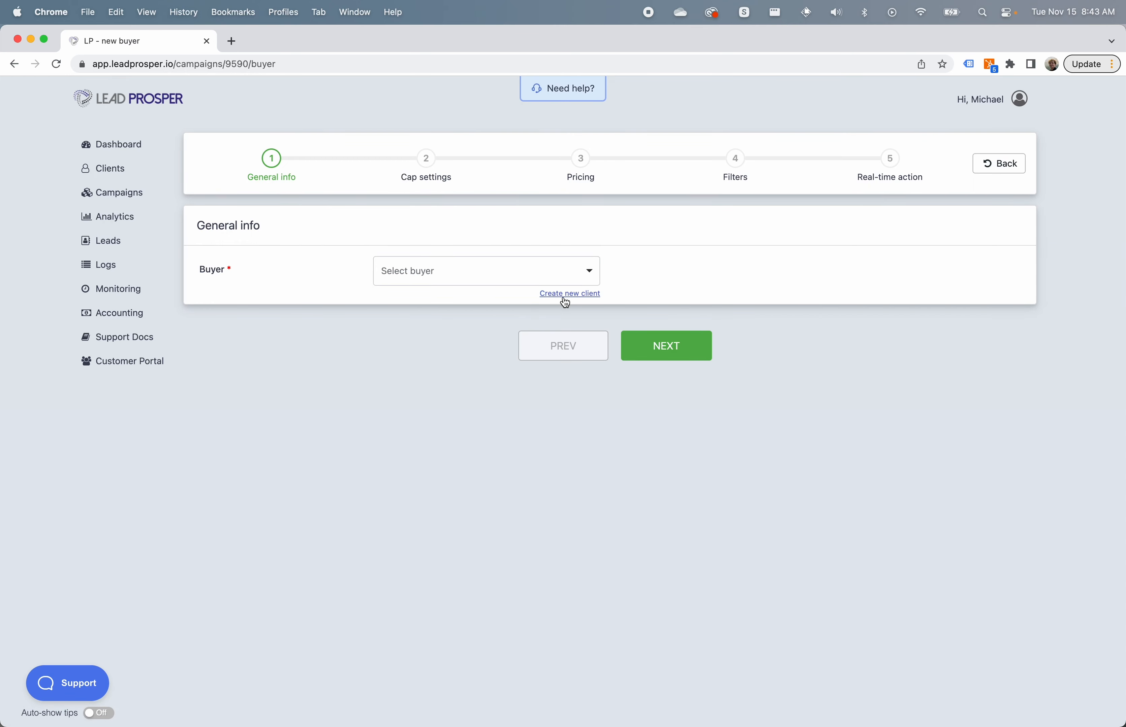
pyautogui.click(497, 280)
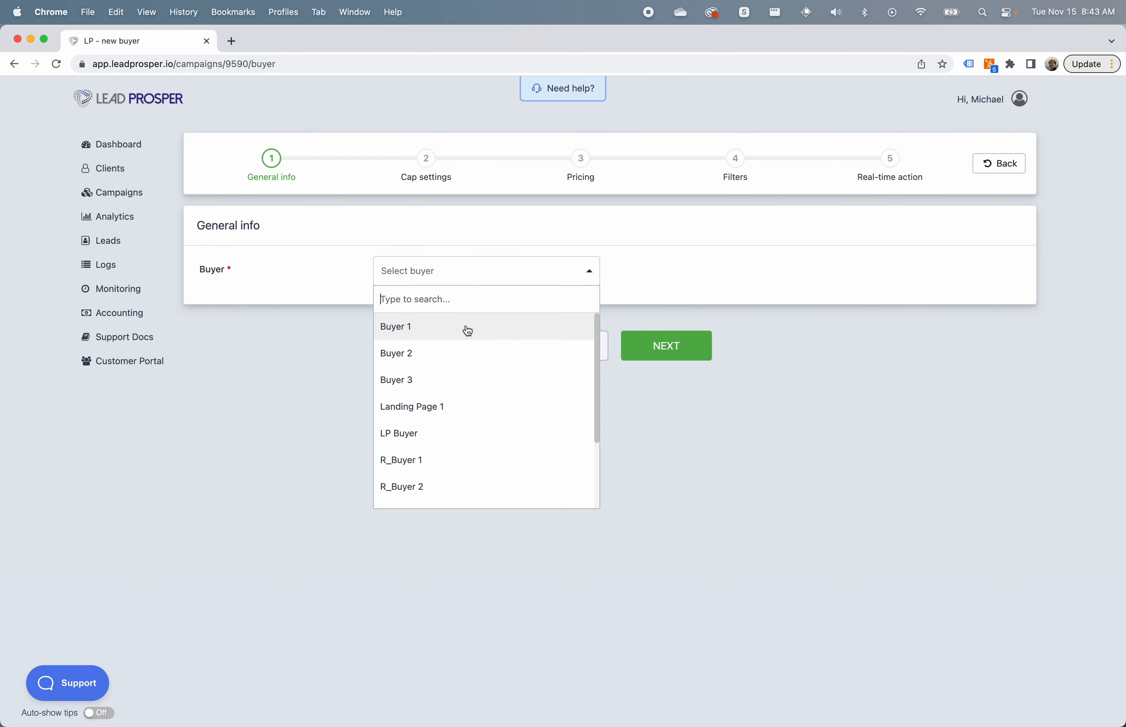
pyautogui.click(470, 326)
pyautogui.click(629, 345)
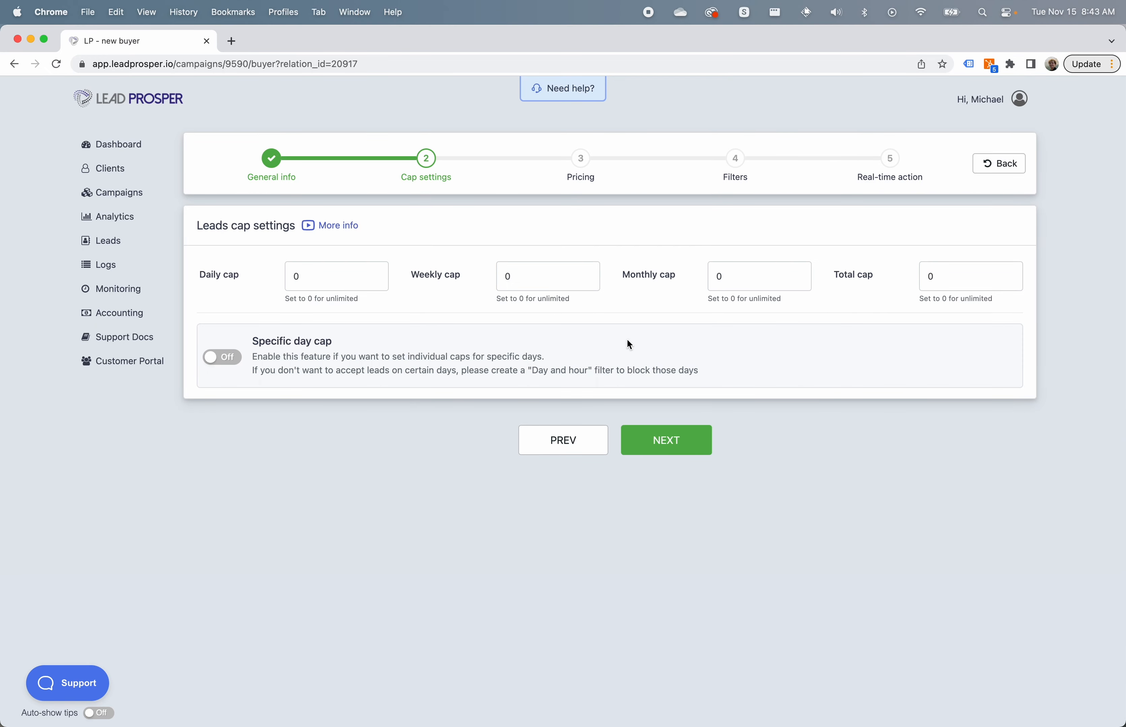
# - Accept the default cap settings, pricing and empty filters to reach the buyer's real-time action settings
pyautogui.click(658, 439)
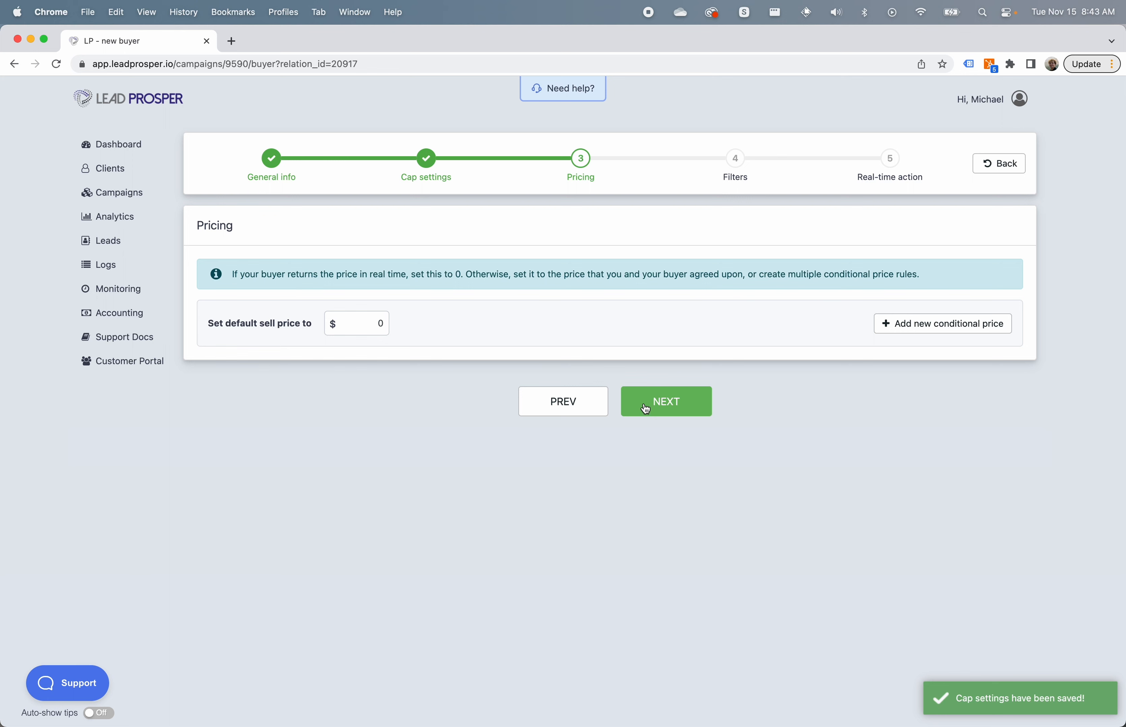
pyautogui.click(645, 408)
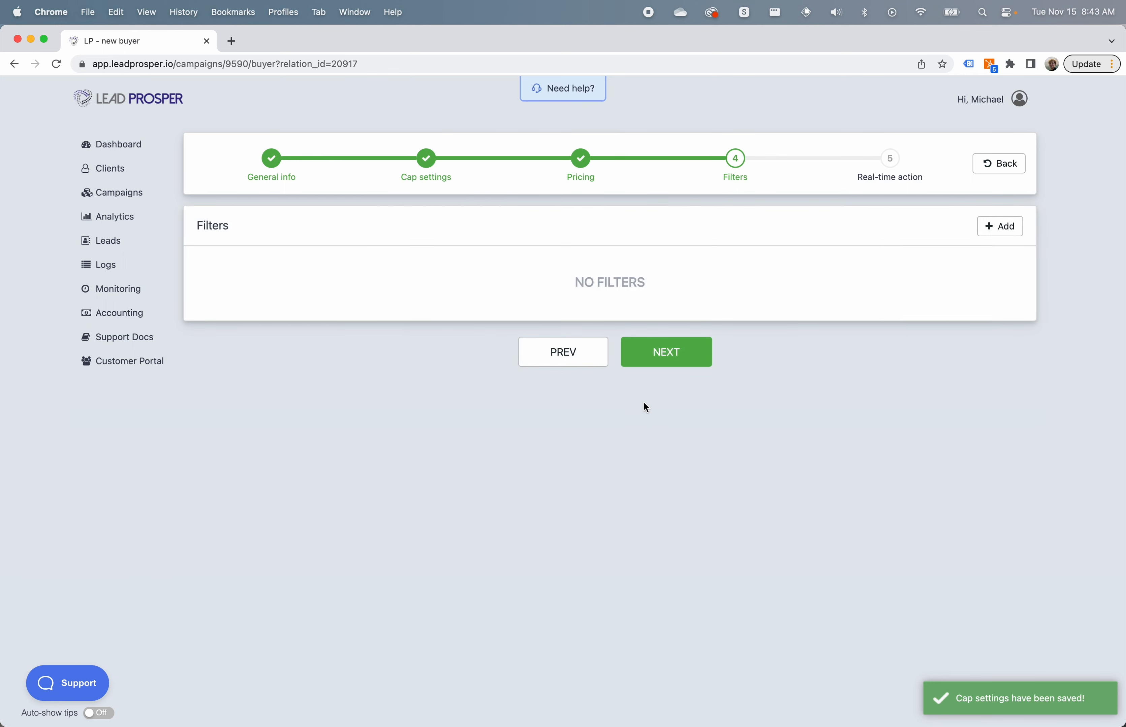
pyautogui.click(651, 362)
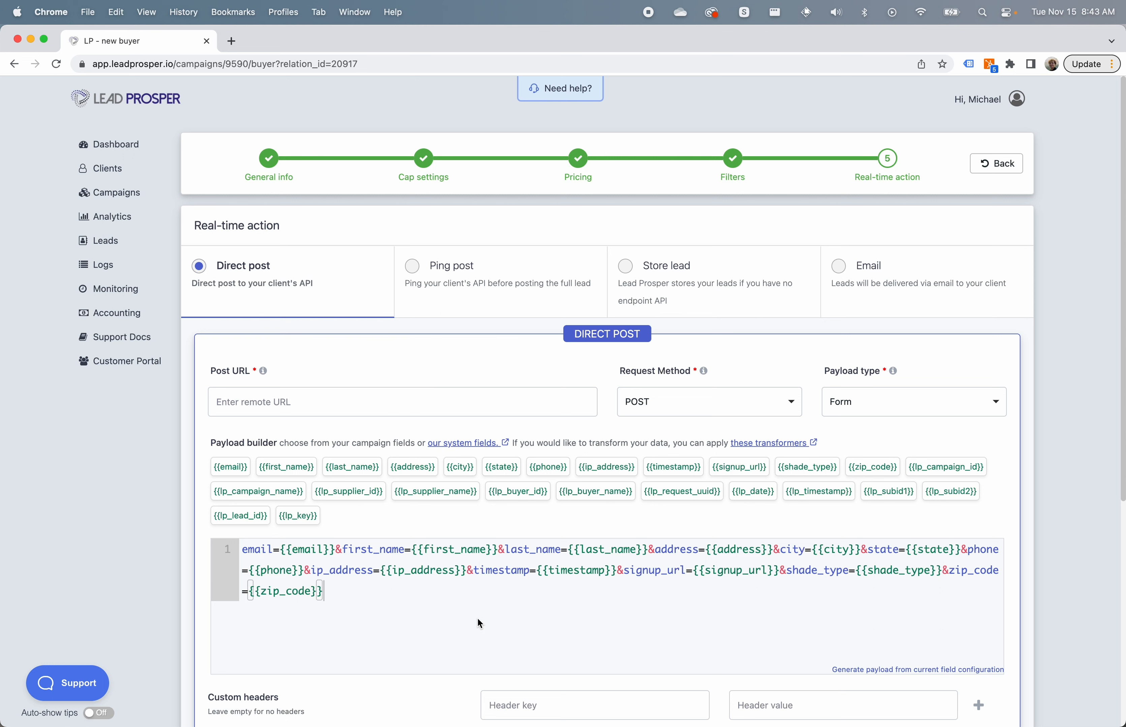
pyautogui.click(347, 408)
pyautogui.write('https://po')
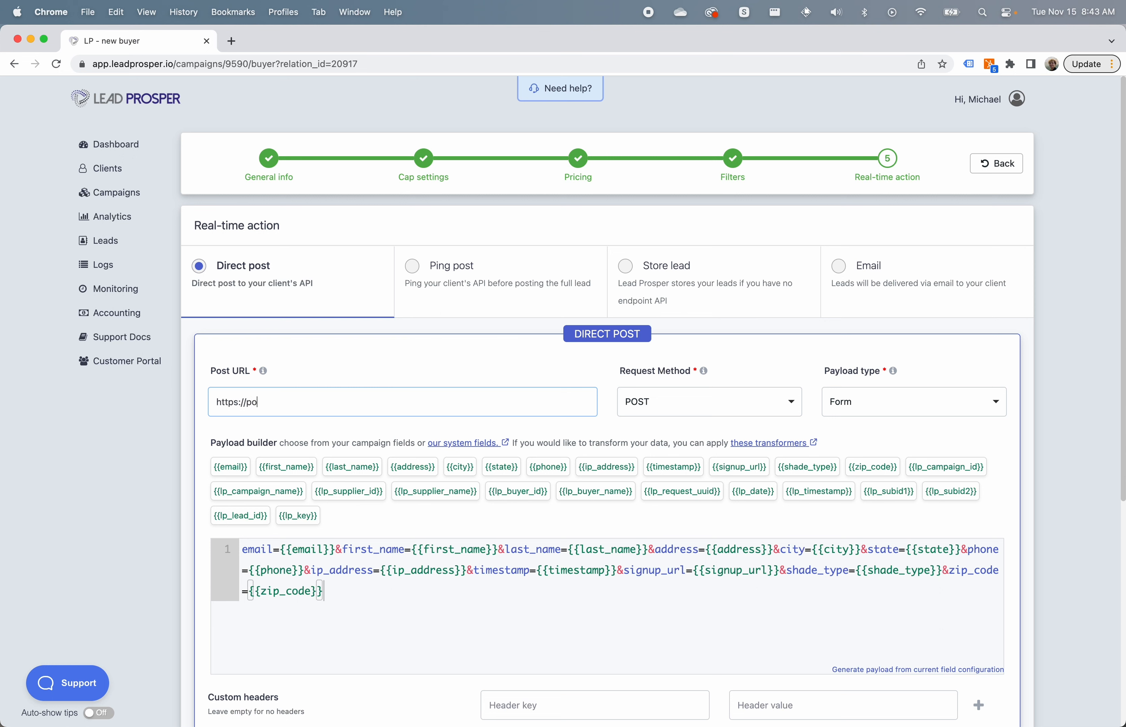
pyautogui.write('st.io')
pyautogui.click(337, 549)
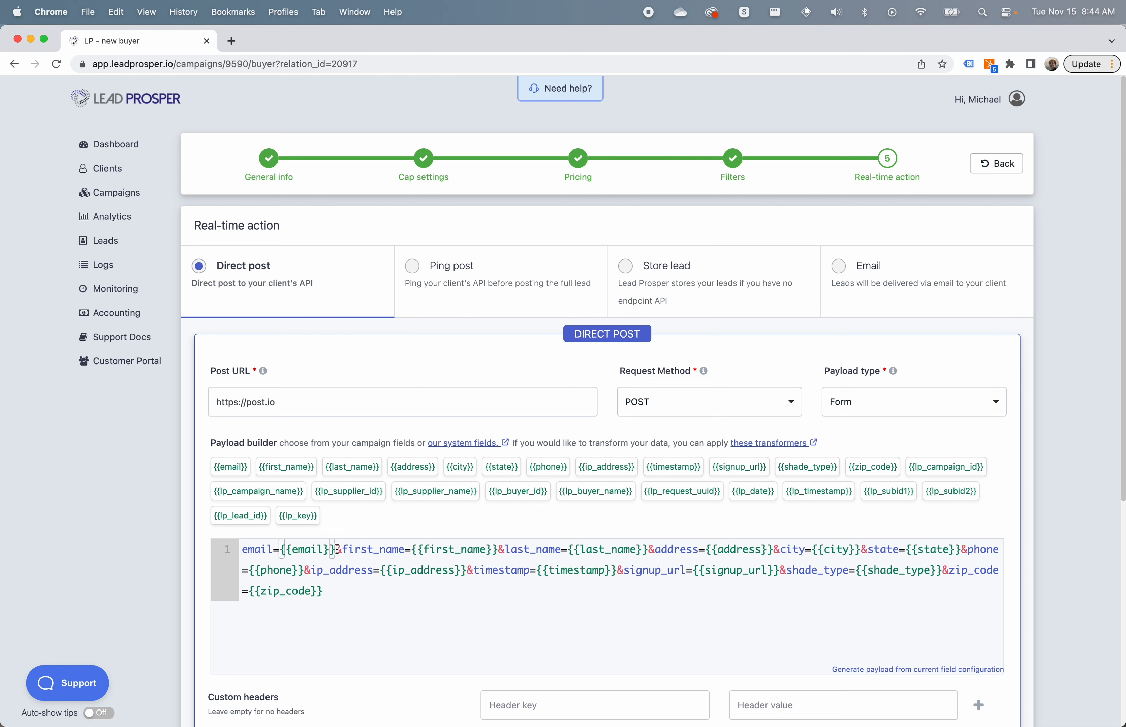
# - Preview the generated payload as JSON and XML, restoring the payload type to Form
pyautogui.click(842, 402)
pyautogui.click(840, 457)
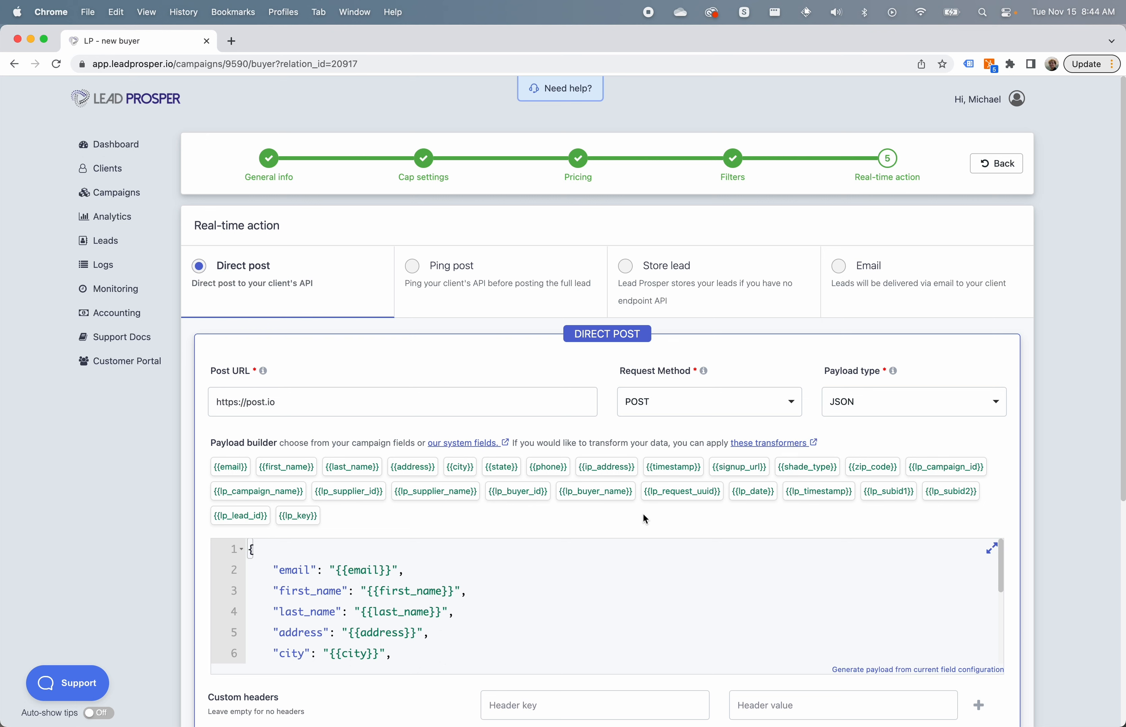
pyautogui.click(321, 571)
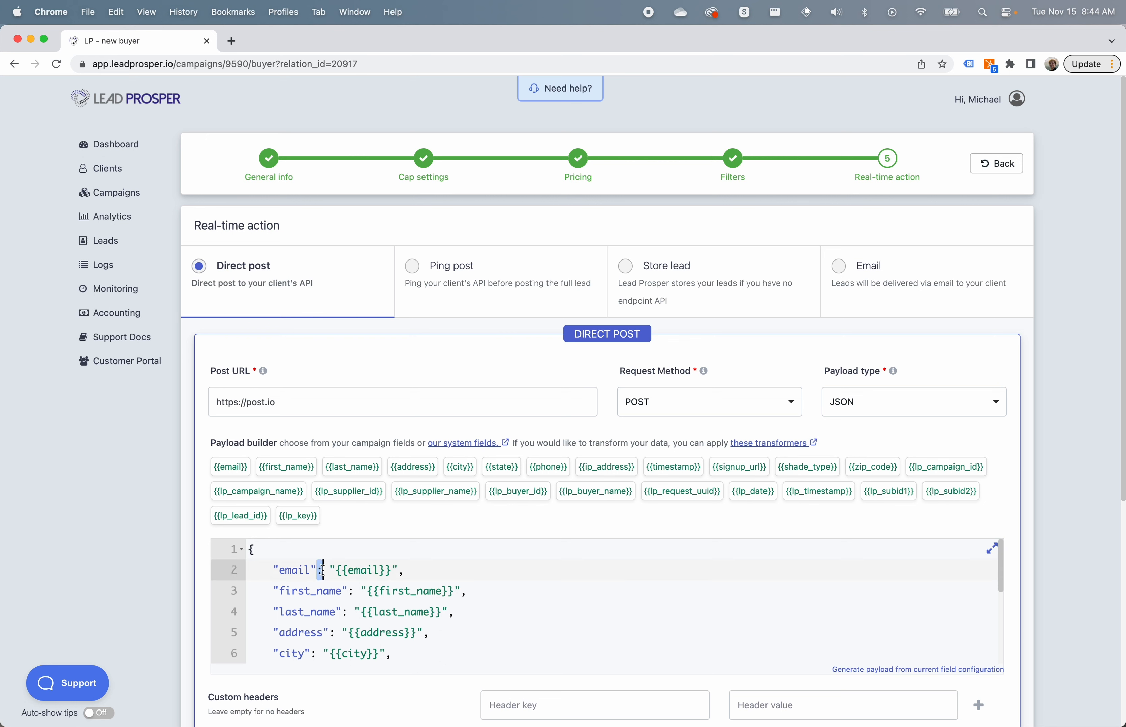
pyautogui.click(585, 557)
pyautogui.click(894, 407)
pyautogui.click(893, 482)
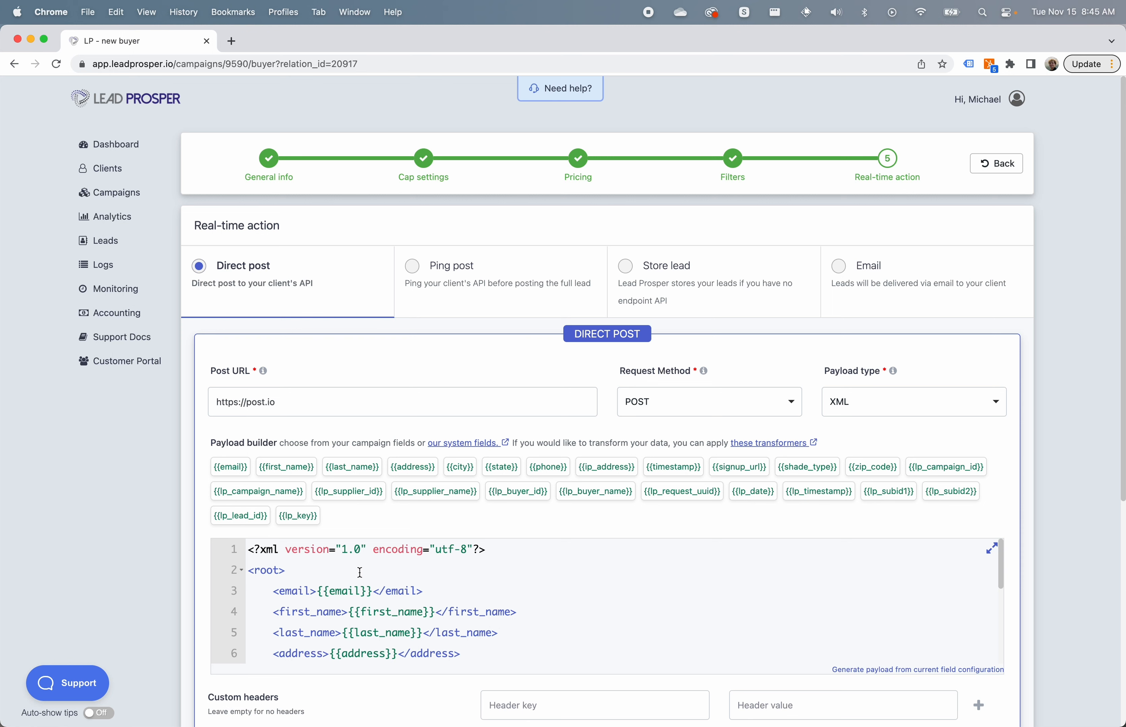
pyautogui.click(913, 402)
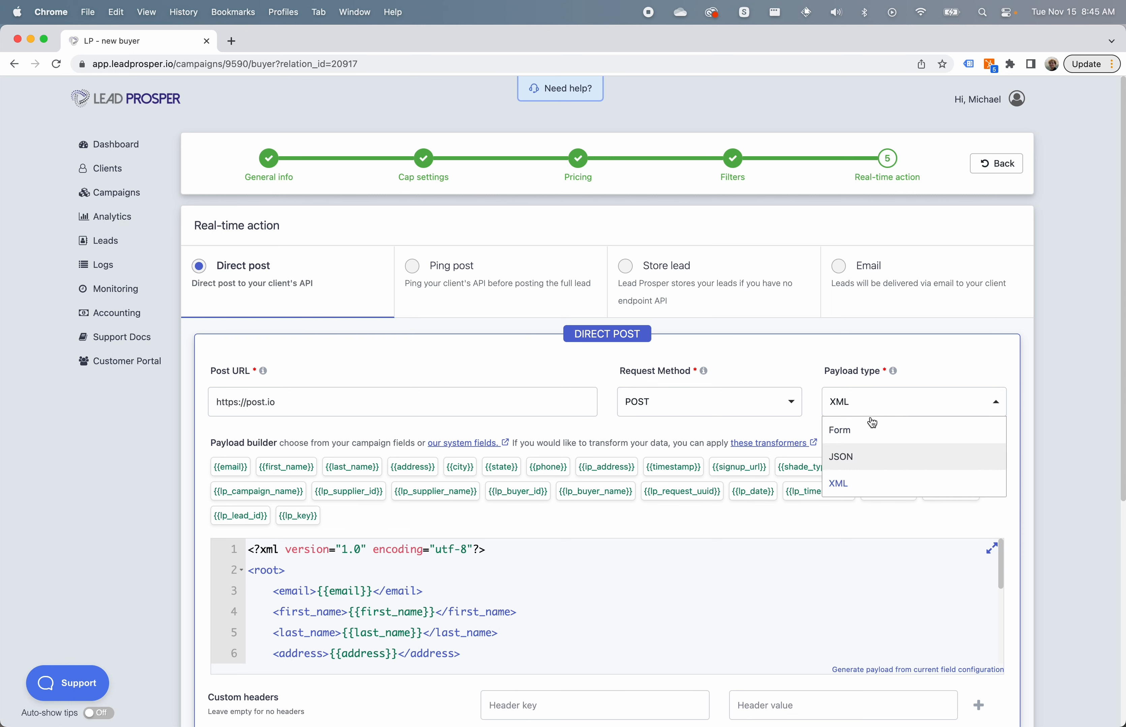
pyautogui.click(846, 429)
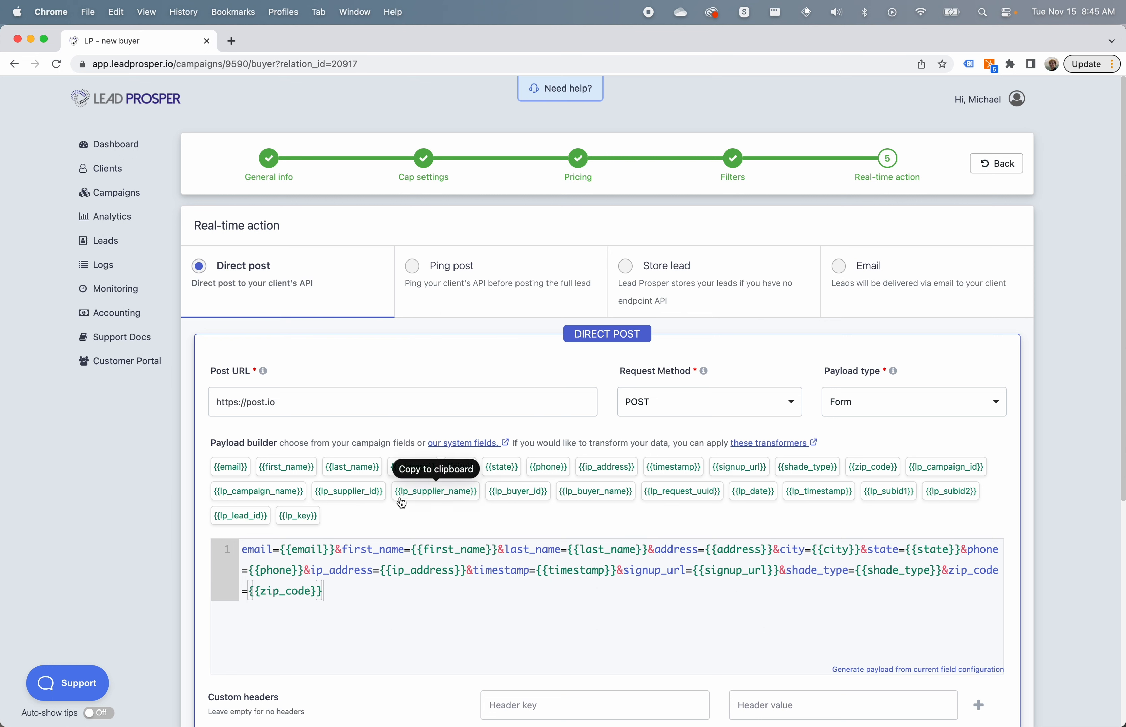
# - Rename the payload's first_name, last_name and zip_code parameters to fname, lname and zip, keeping their field values
pyautogui.doubleClick(266, 548)
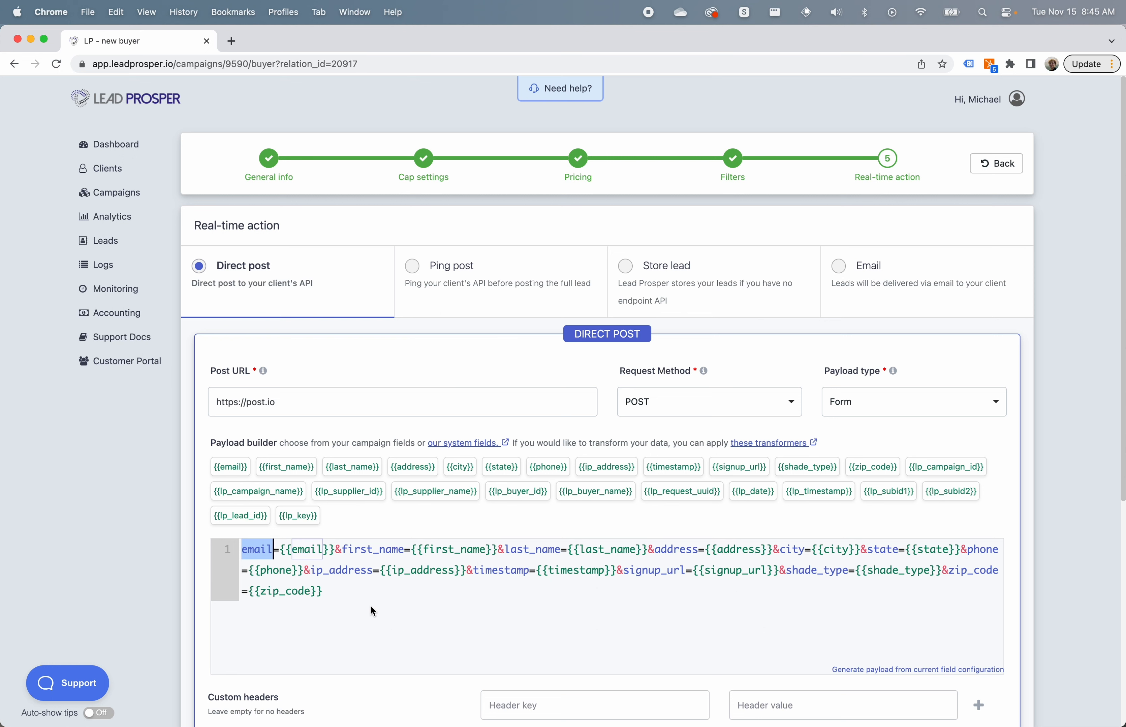
pyautogui.doubleClick(303, 550)
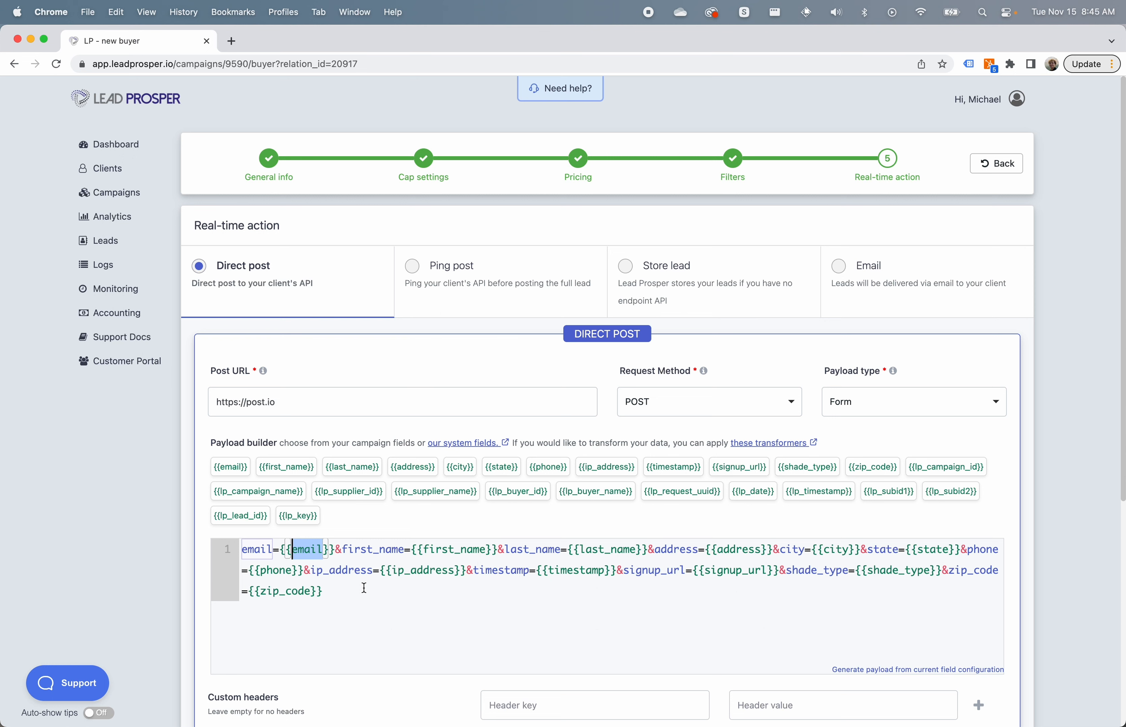
pyautogui.click(364, 588)
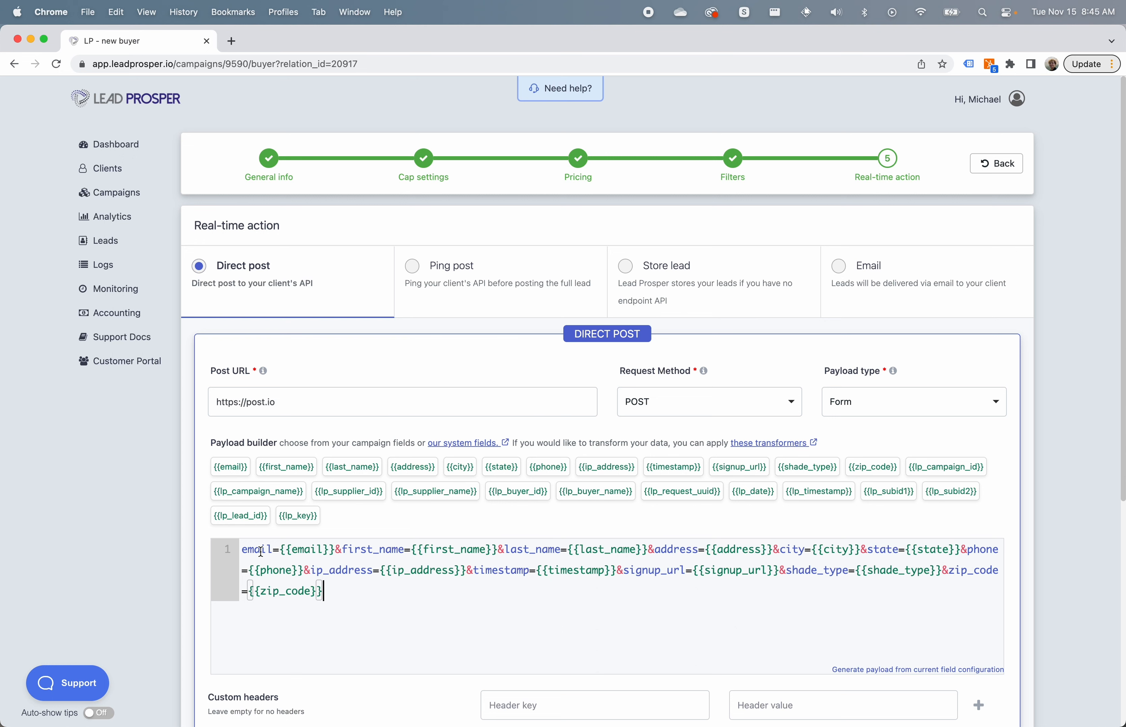
pyautogui.moveTo(349, 550); pyautogui.dragTo(378, 548)
pyautogui.press('BackSpace')
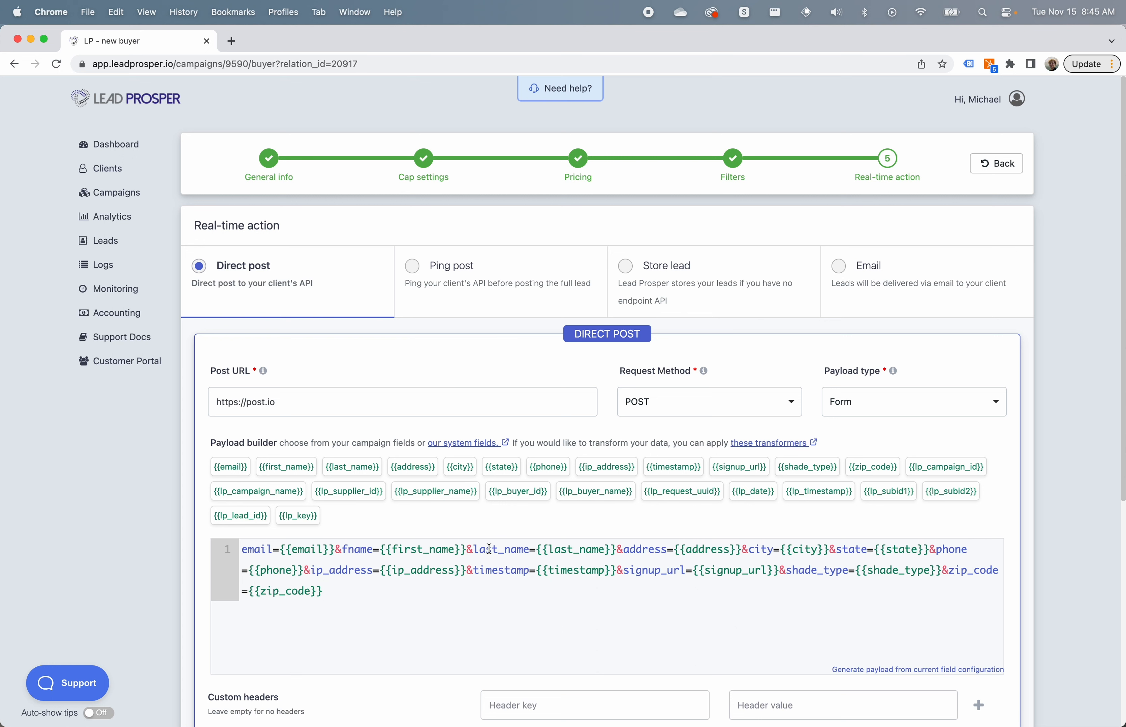
pyautogui.moveTo(478, 550); pyautogui.dragTo(506, 550)
pyautogui.press('BackSpace')
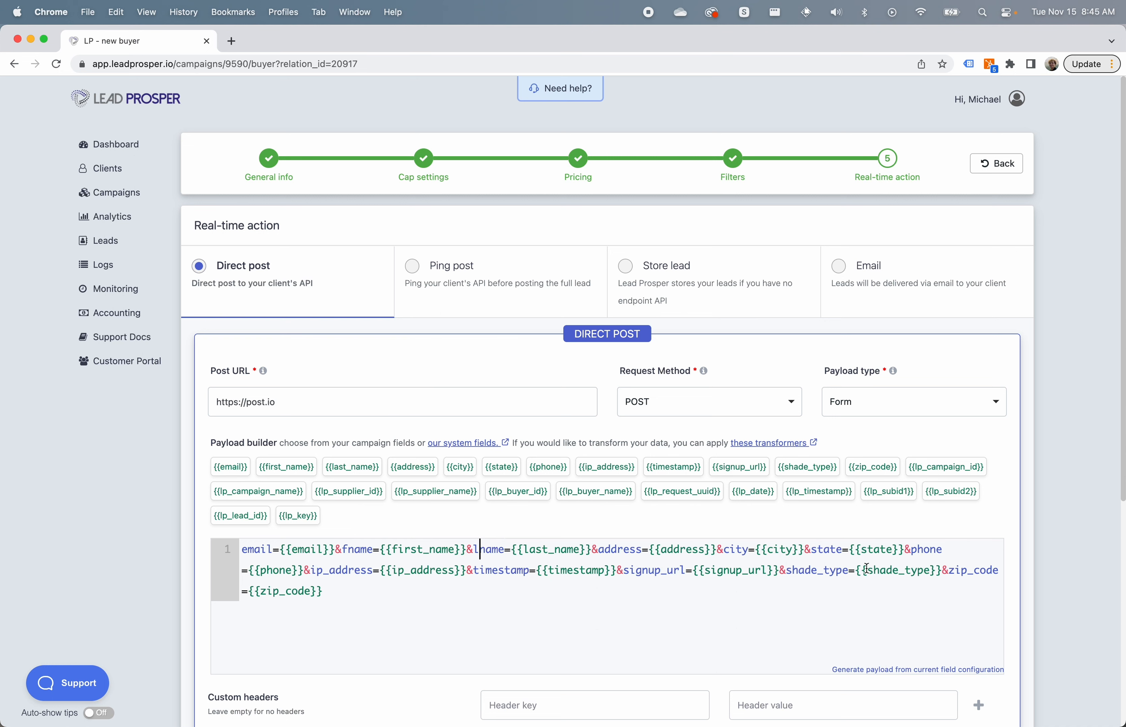
pyautogui.moveTo(967, 570); pyautogui.dragTo(996, 574)
pyautogui.press('BackSpace')
pyautogui.press('Delete')
# - Insert the static parameter source_id=1234& at the start of the payload, before the email parameter
pyautogui.press('Up')
pyautogui.press('Up')
pyautogui.write('source_i')
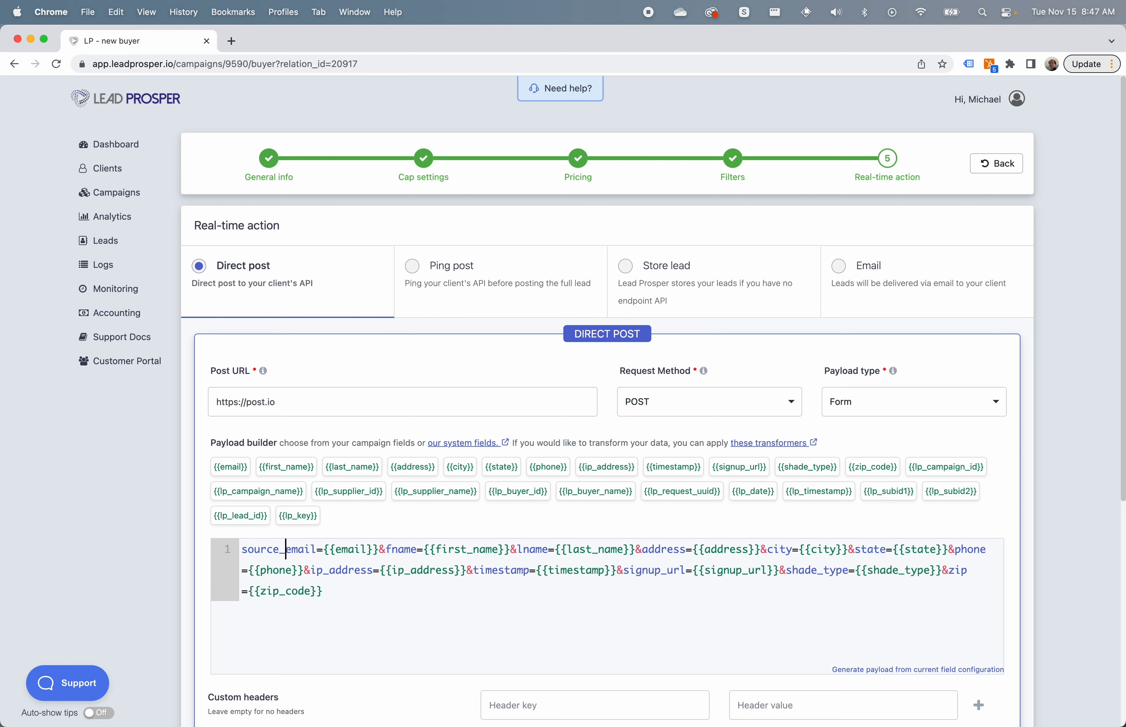
pyautogui.write('d=1234')
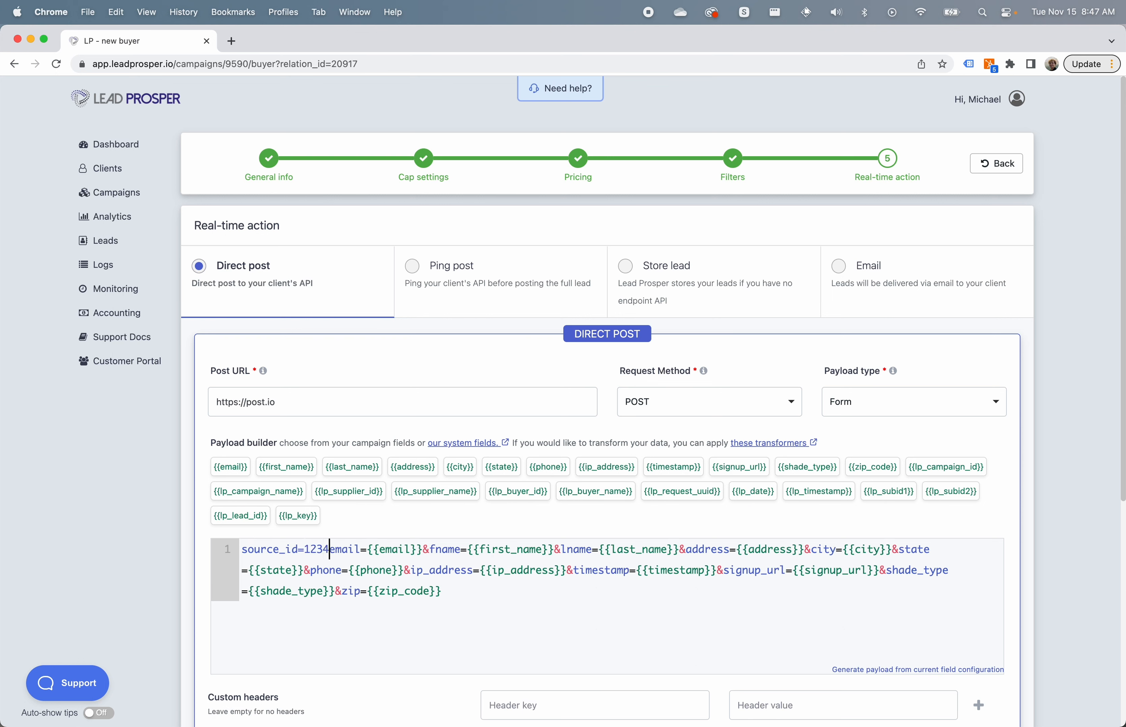
pyautogui.write('&')
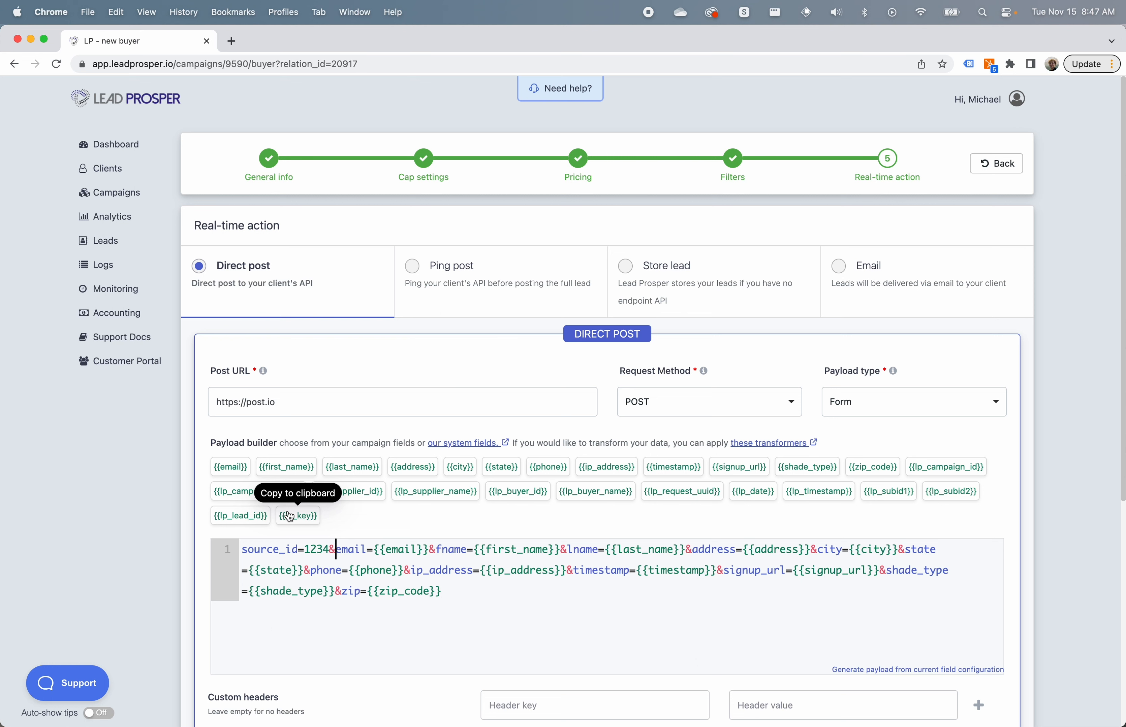
# - Replace the {{first_name}} variable of the fname parameter with a hard-coded first name
pyautogui.click(478, 596)
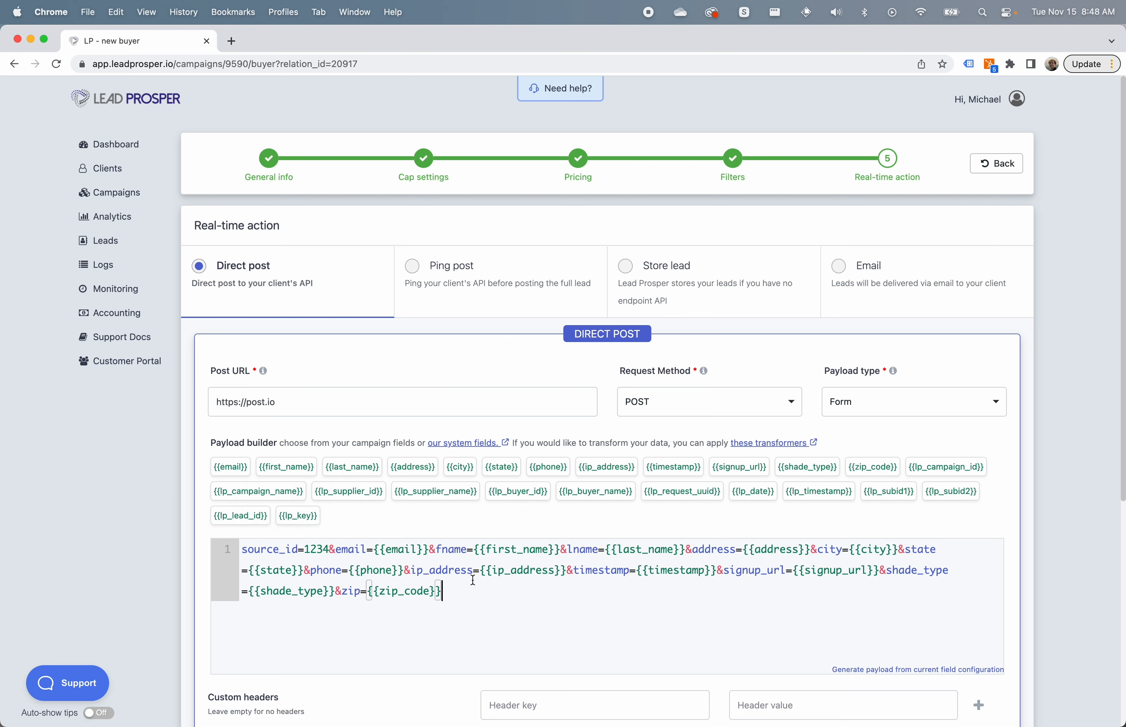
pyautogui.moveTo(474, 550); pyautogui.dragTo(566, 549)
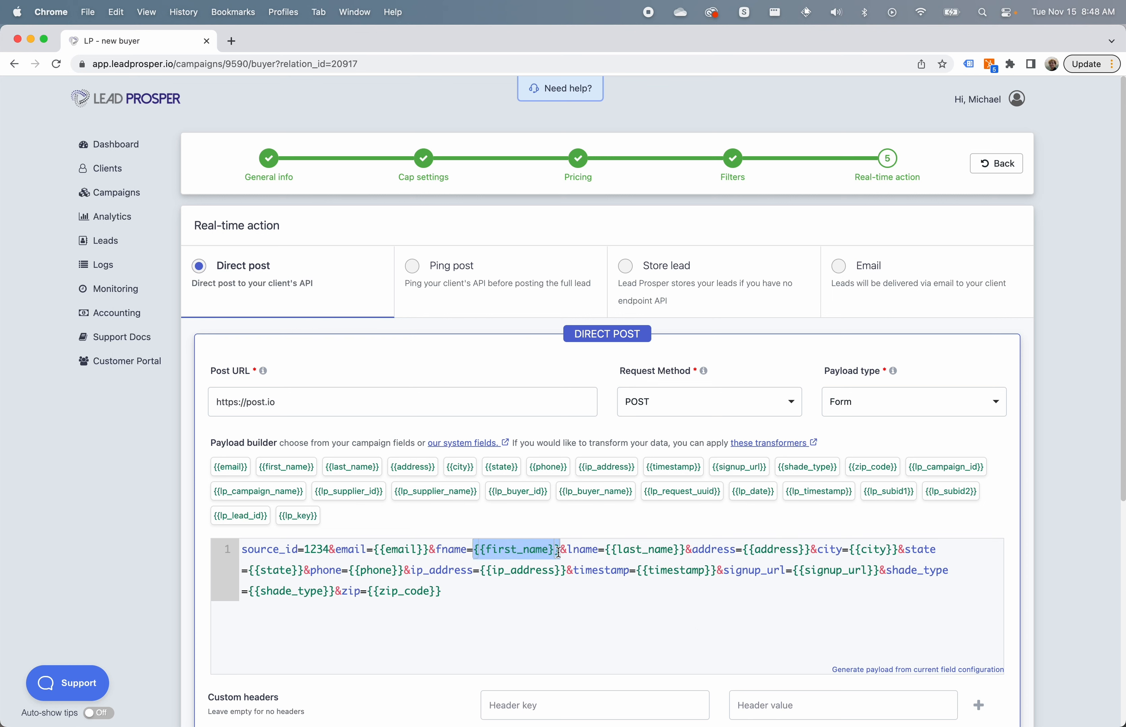
pyautogui.write('John')
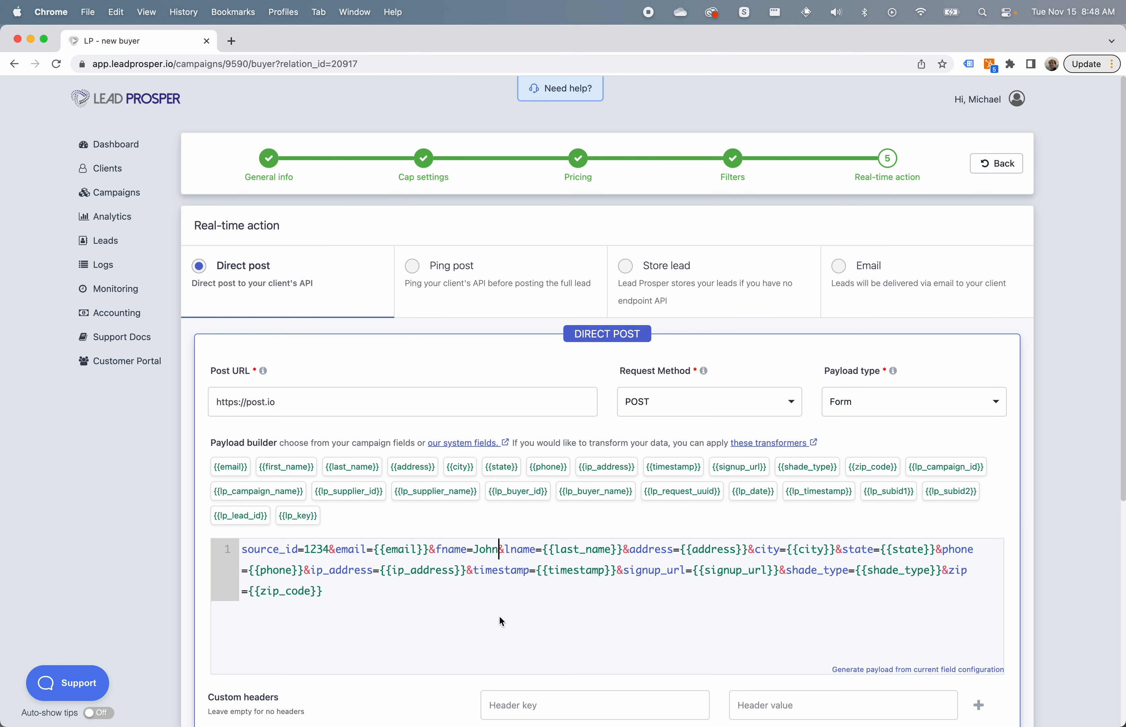
# - Change the direct post's payload type to JSON
pyautogui.scroll(-6, 530, 608)
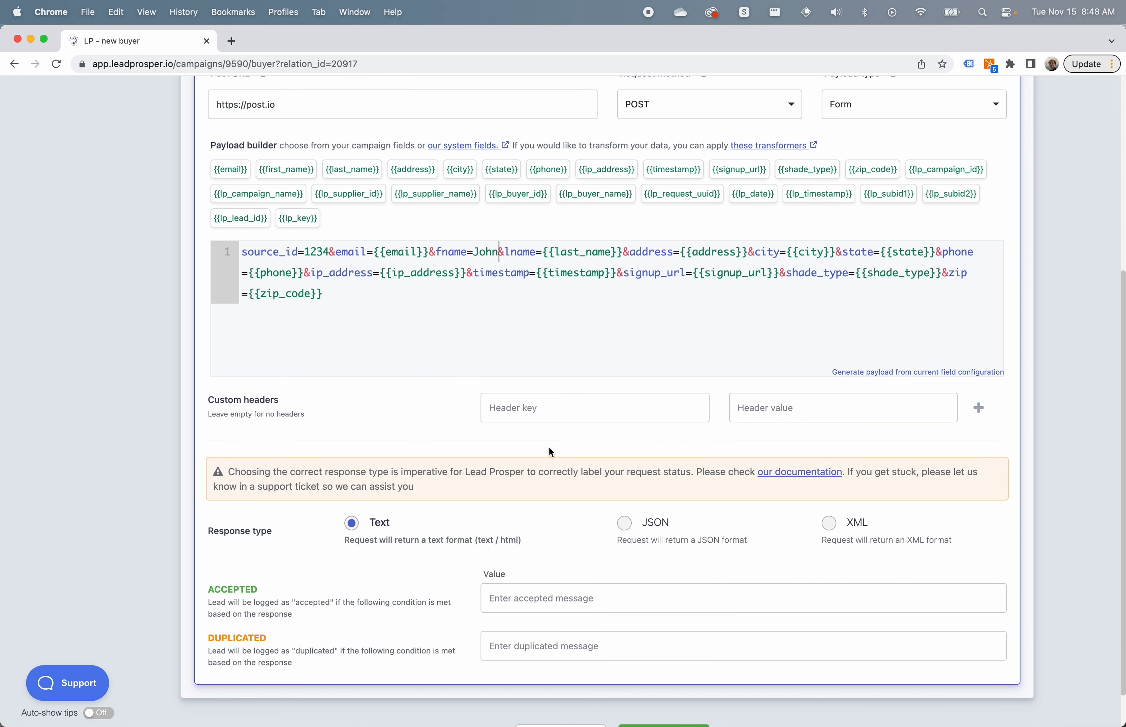
pyautogui.scroll(-1, 572, 522)
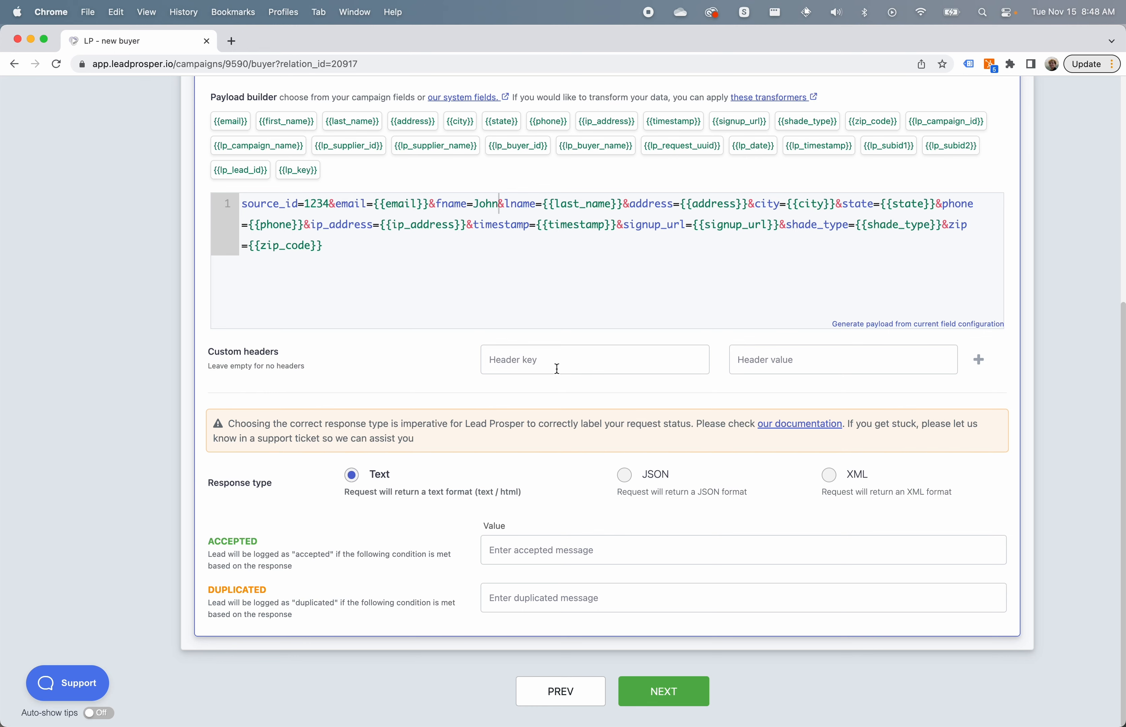
pyautogui.scroll(6, 672, 331)
pyautogui.click(859, 355)
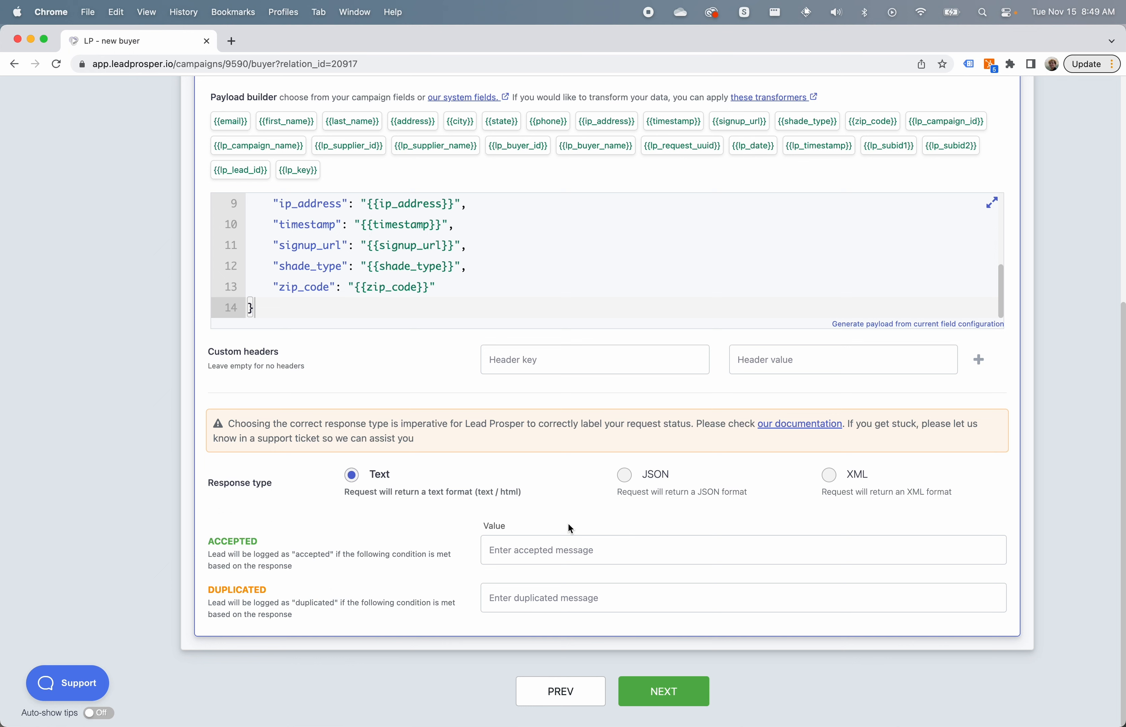
# - Set the accepted response message to "accept" and the duplicated response message to "duplicate"
pyautogui.click(538, 548)
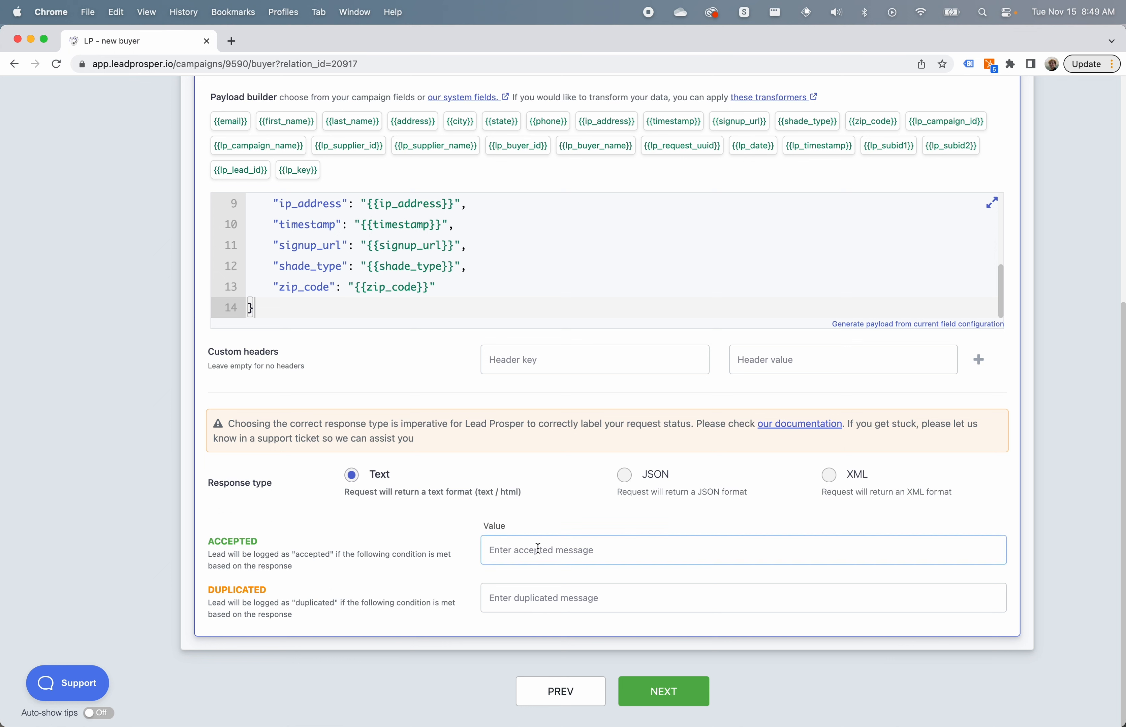
pyautogui.write('accept')
pyautogui.press('Tab')
pyautogui.write('duplicate')
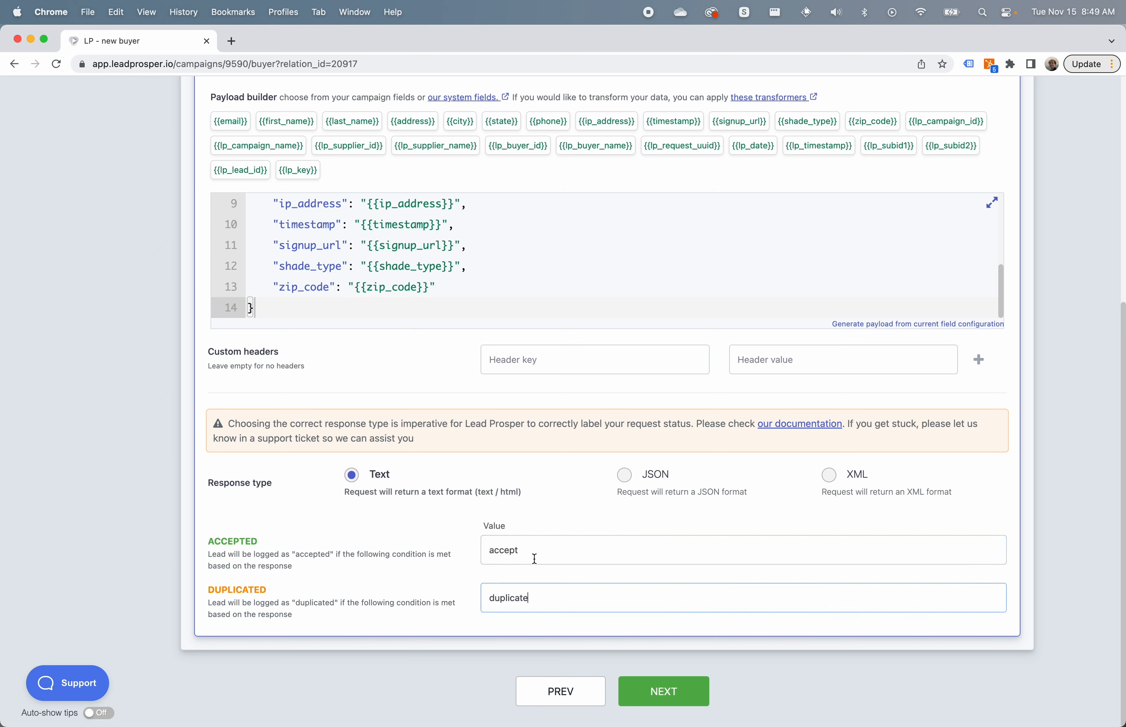
pyautogui.click(566, 473)
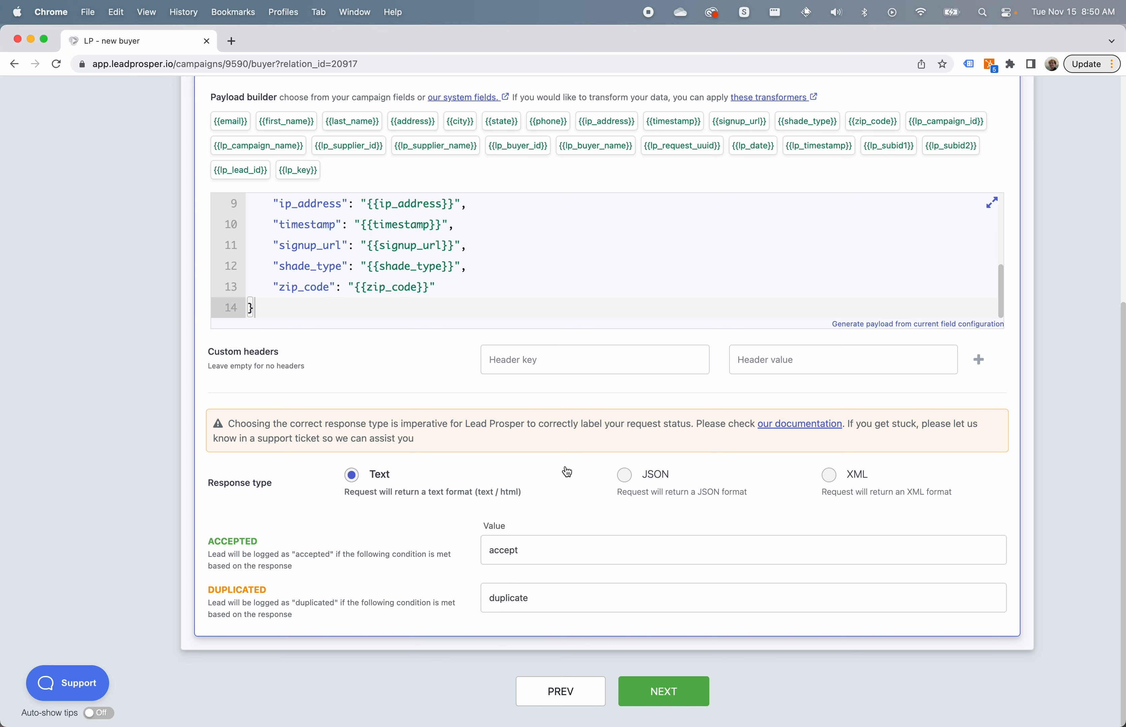
# - Switch the response type to JSON and set the accepted condition's key to "status"
pyautogui.click(630, 482)
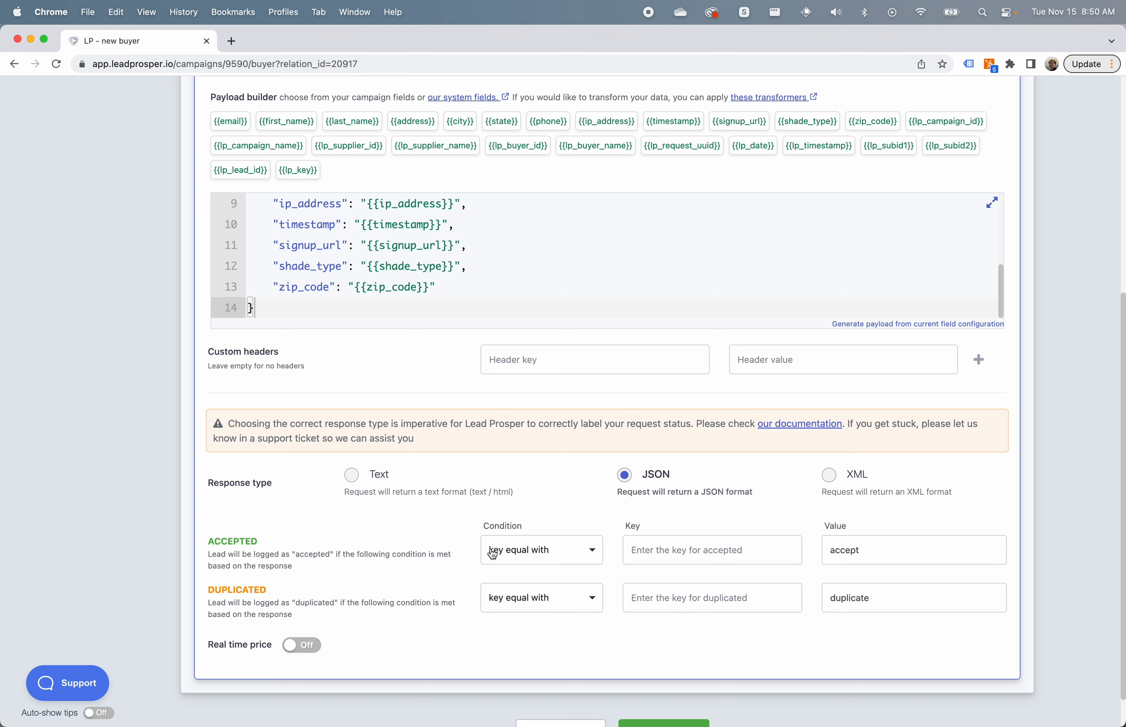
pyautogui.click(636, 552)
pyautogui.write('status')
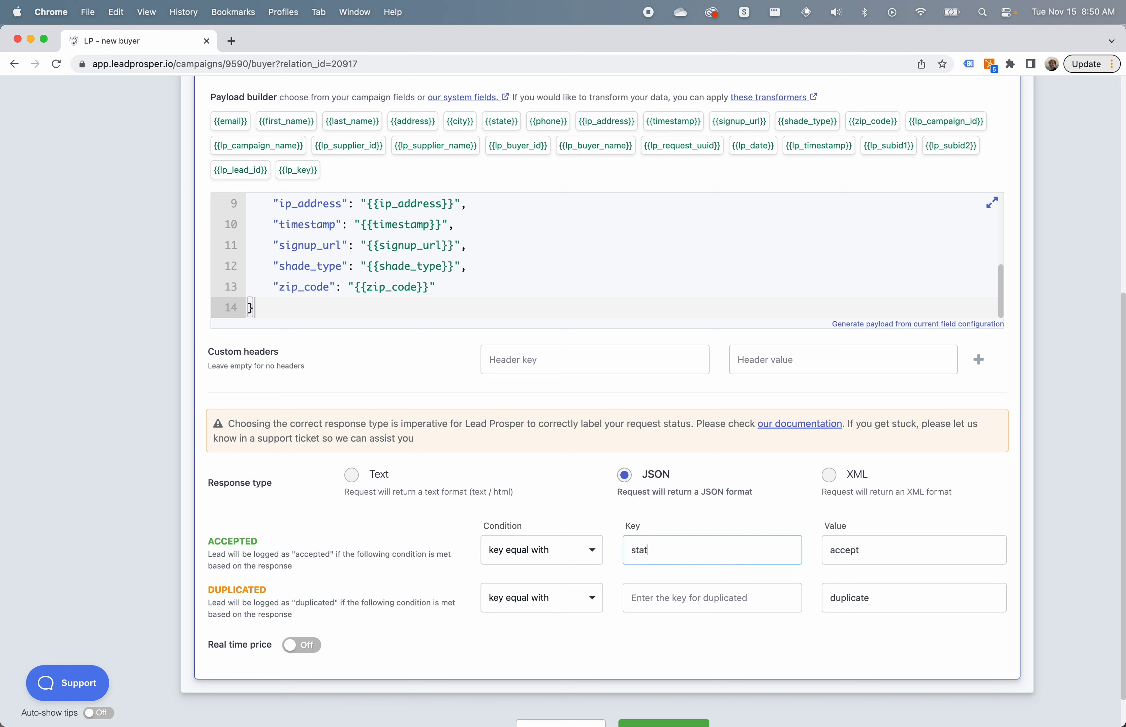
# - Set the duplicated condition's key to "status" and complete the buyer setup to return to the Solar Campaign
pyautogui.press('Tab')
pyautogui.press('Tab')
pyautogui.press('Tab')
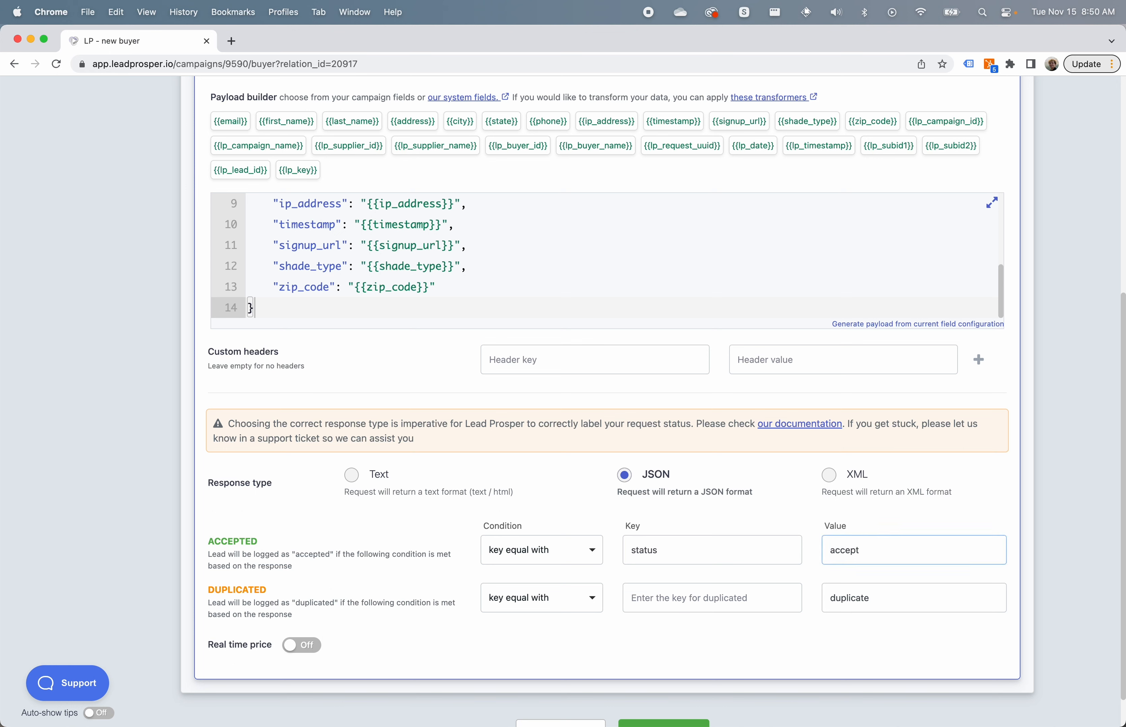
pyautogui.write('st')
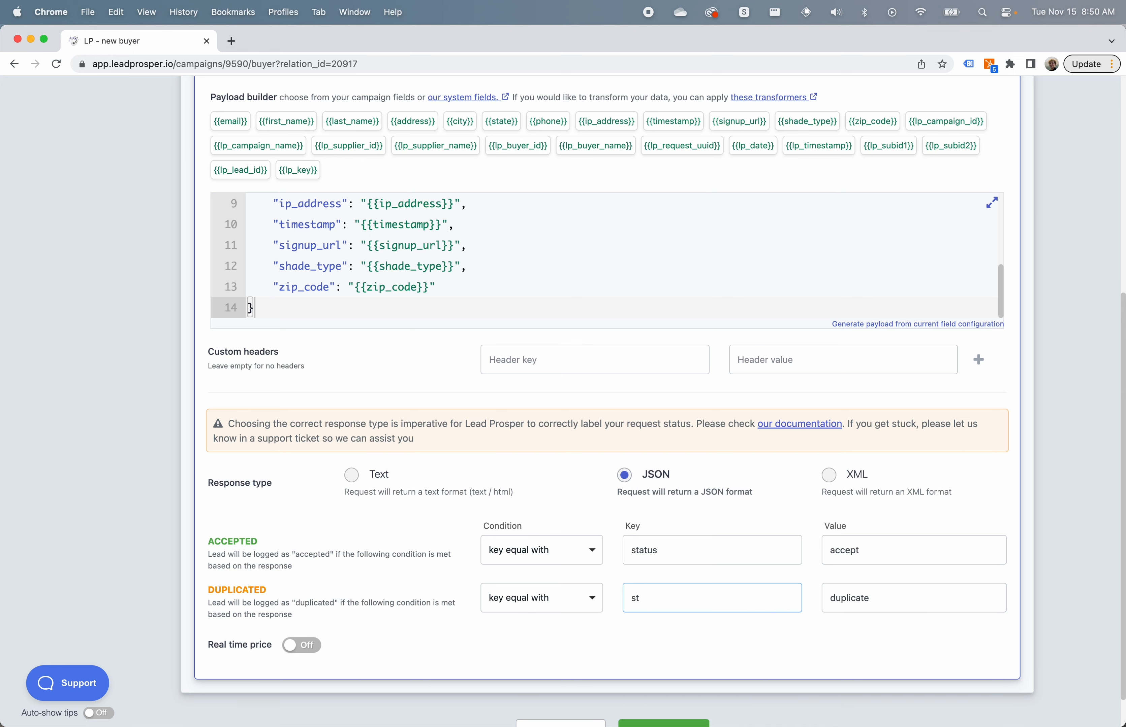
pyautogui.write('atus')
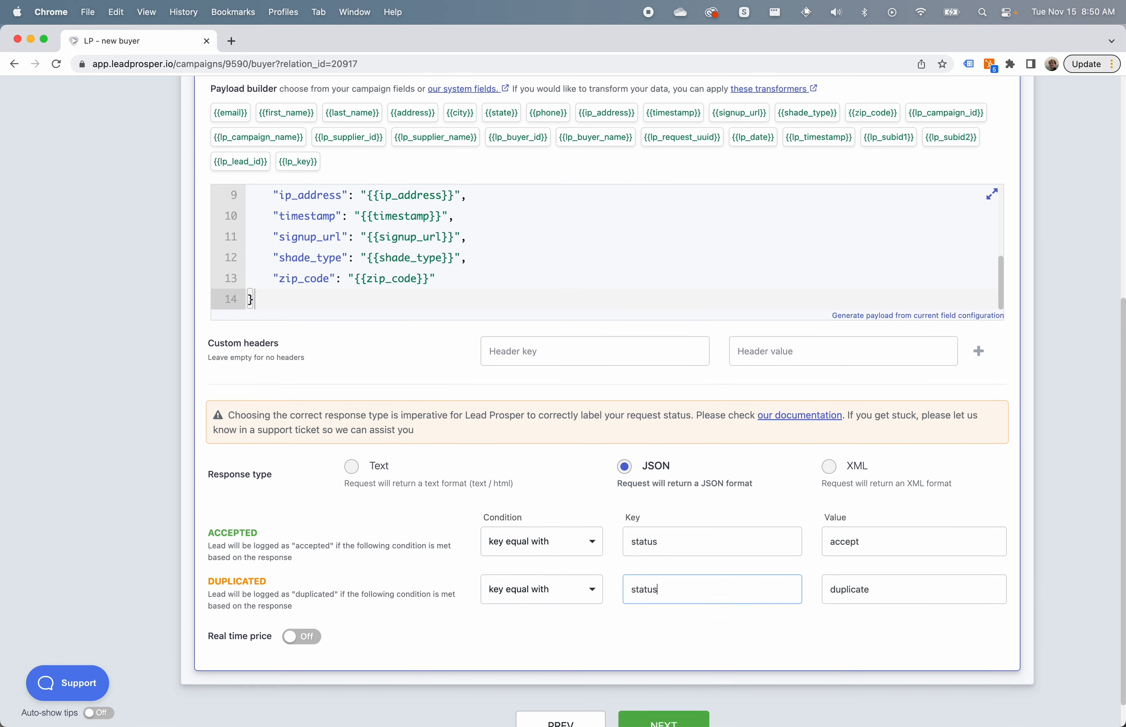
pyautogui.scroll(-2, 678, 613)
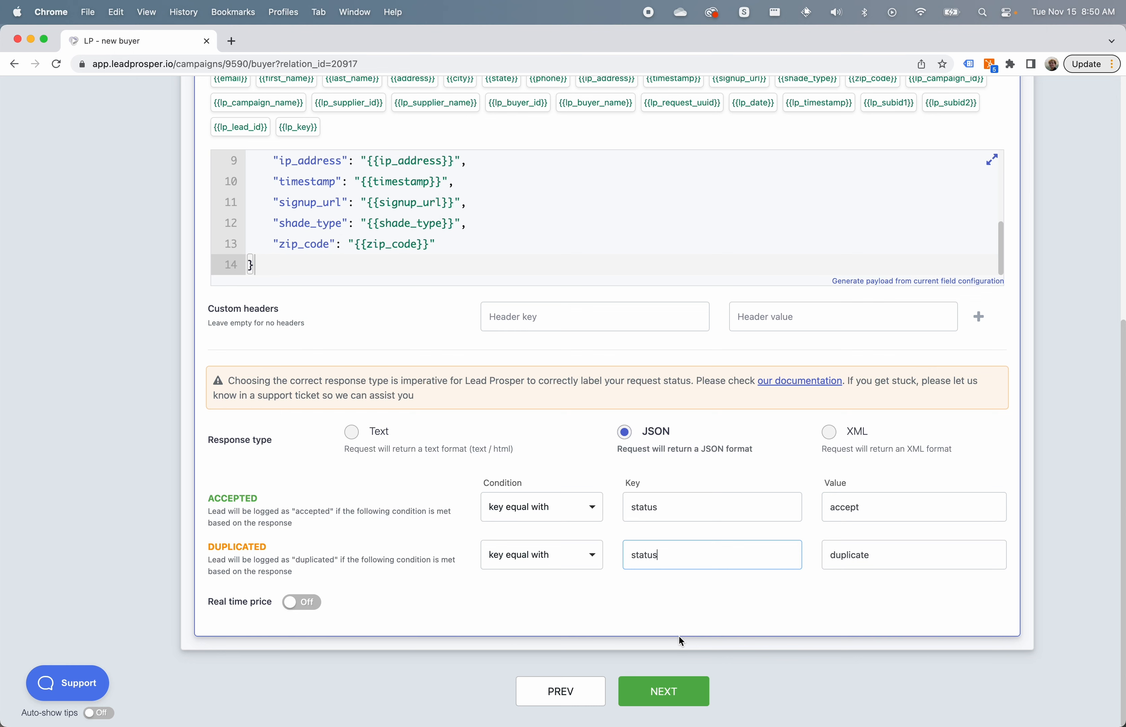
pyautogui.click(656, 697)
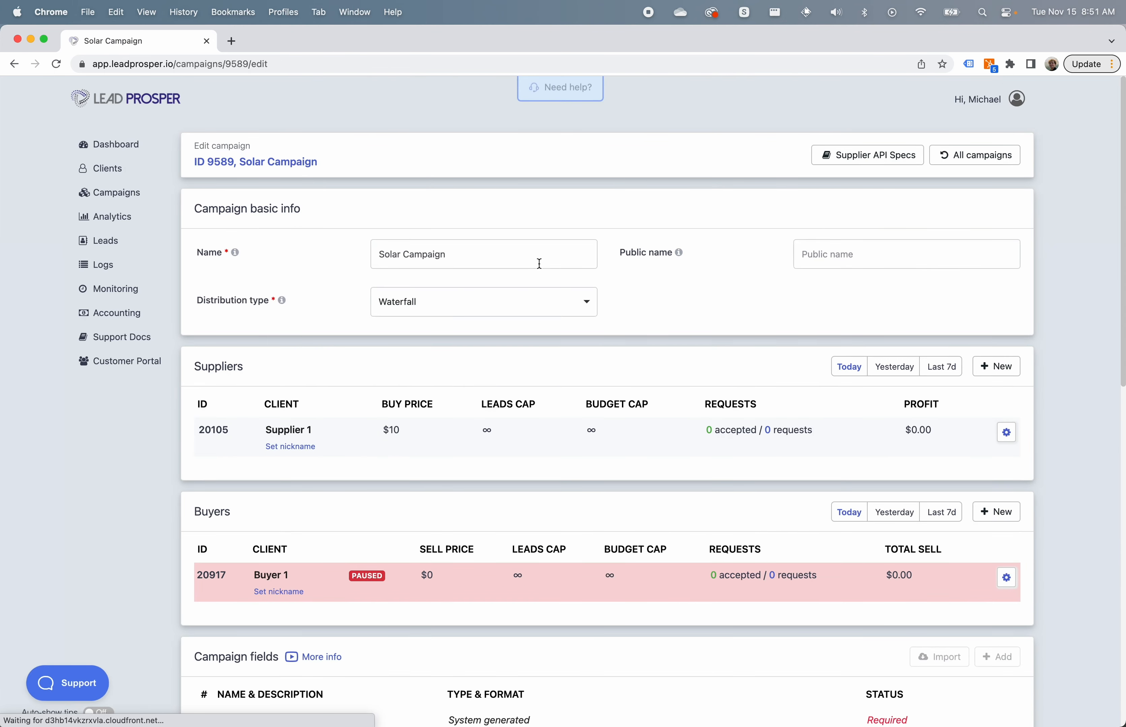
# - Look at the actions available for Buyer 1, including the buyer test, and dismiss them without choosing one
pyautogui.scroll(-2, 658, 374)
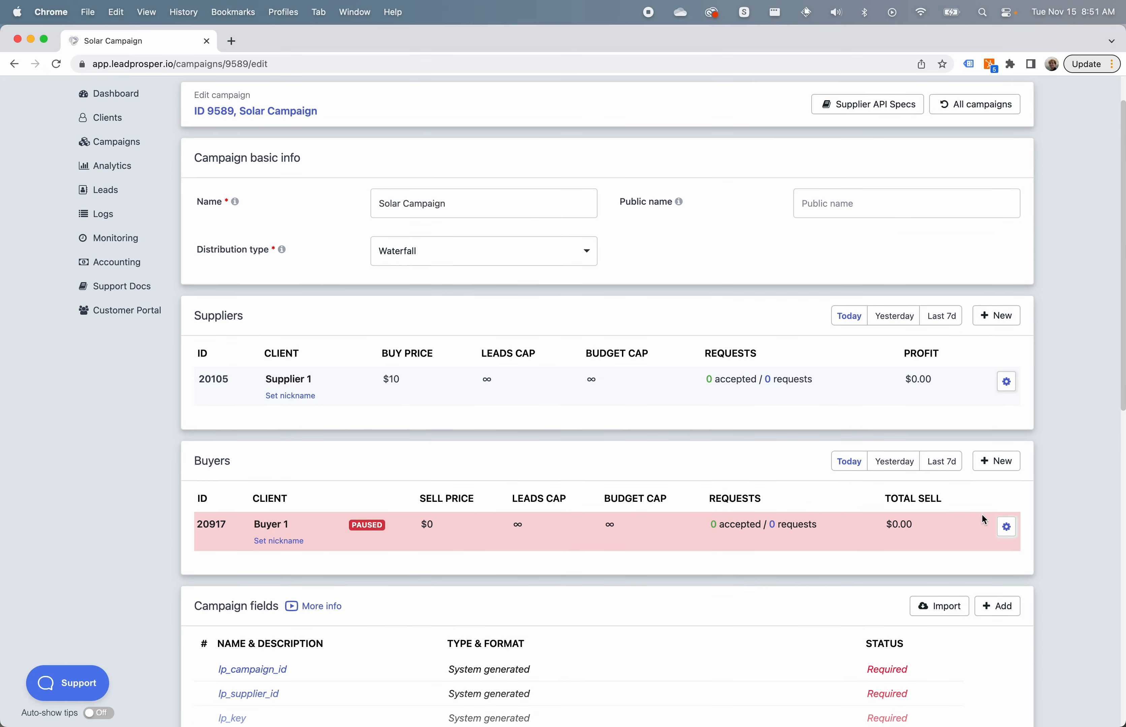
pyautogui.click(1012, 527)
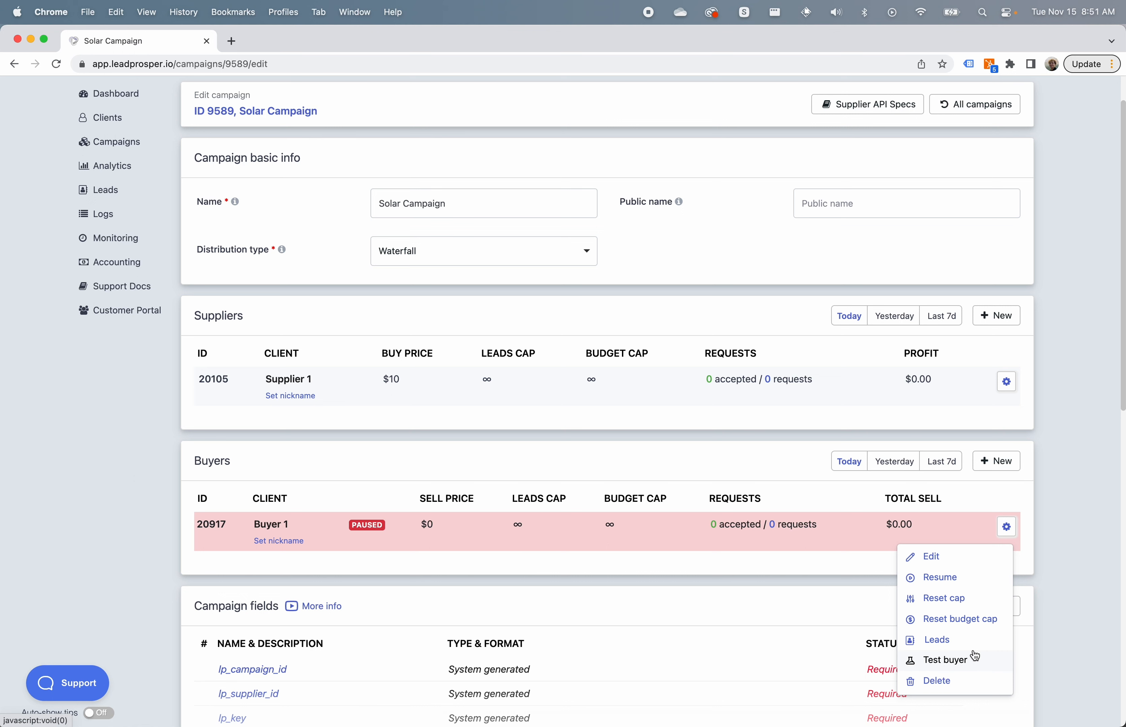
pyautogui.click(632, 416)
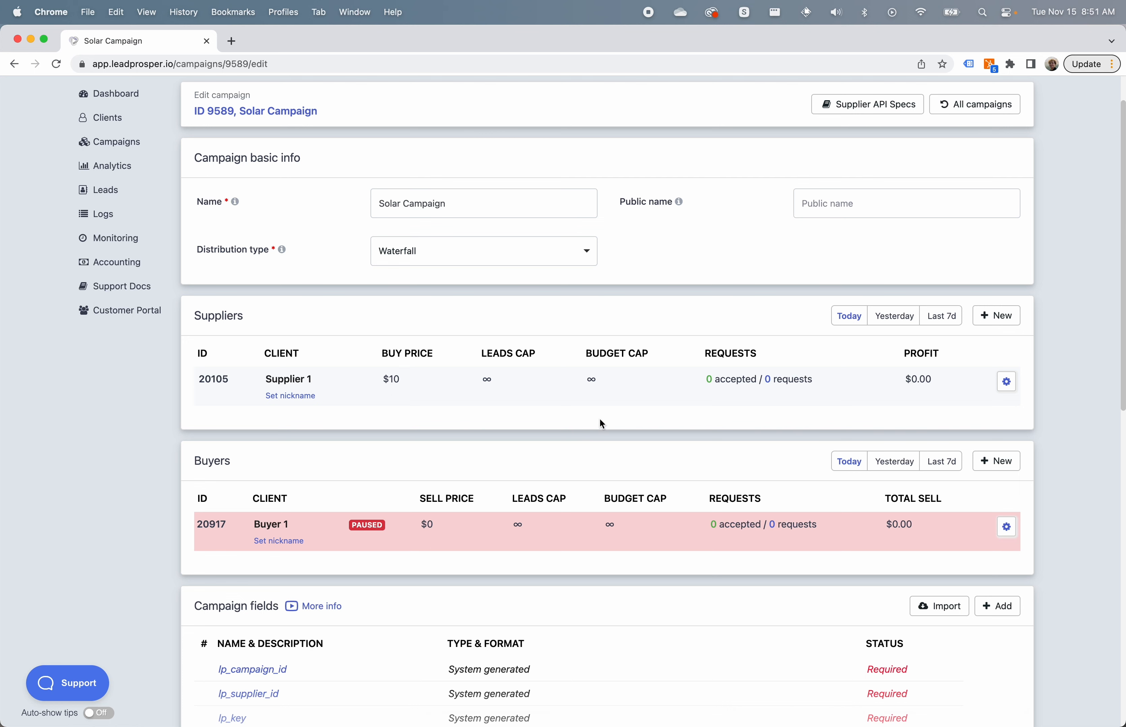
# - Open the support widget and show its options for starting a conversation with the support team
pyautogui.click(68, 684)
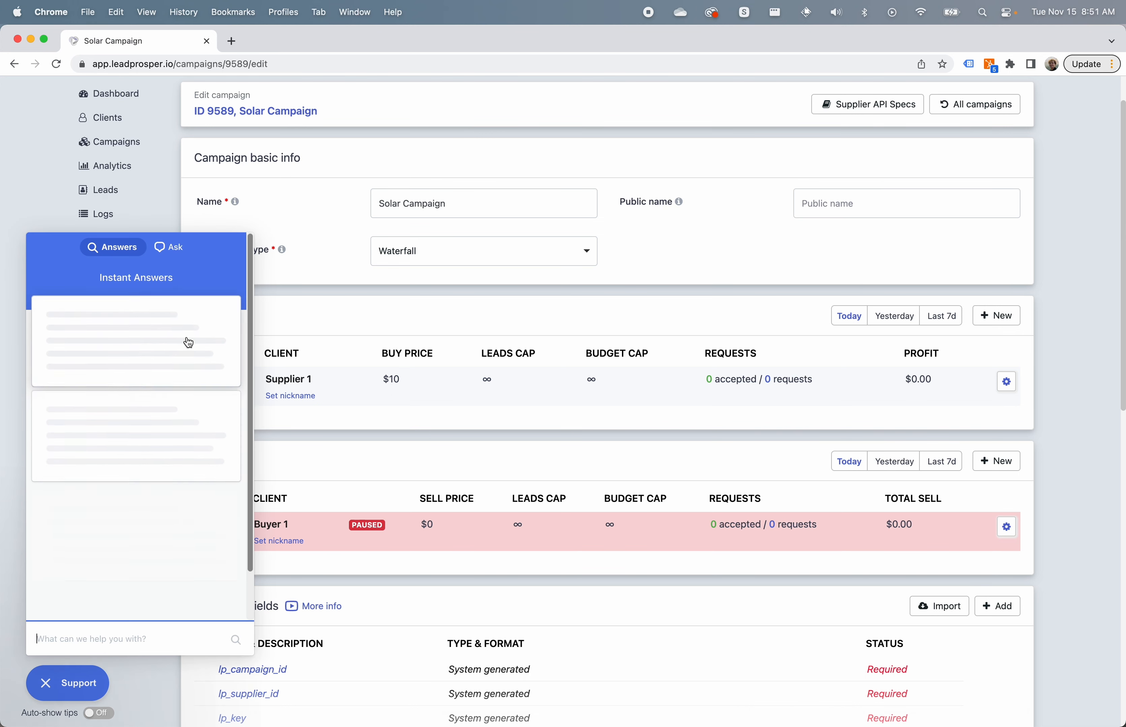
pyautogui.click(178, 259)
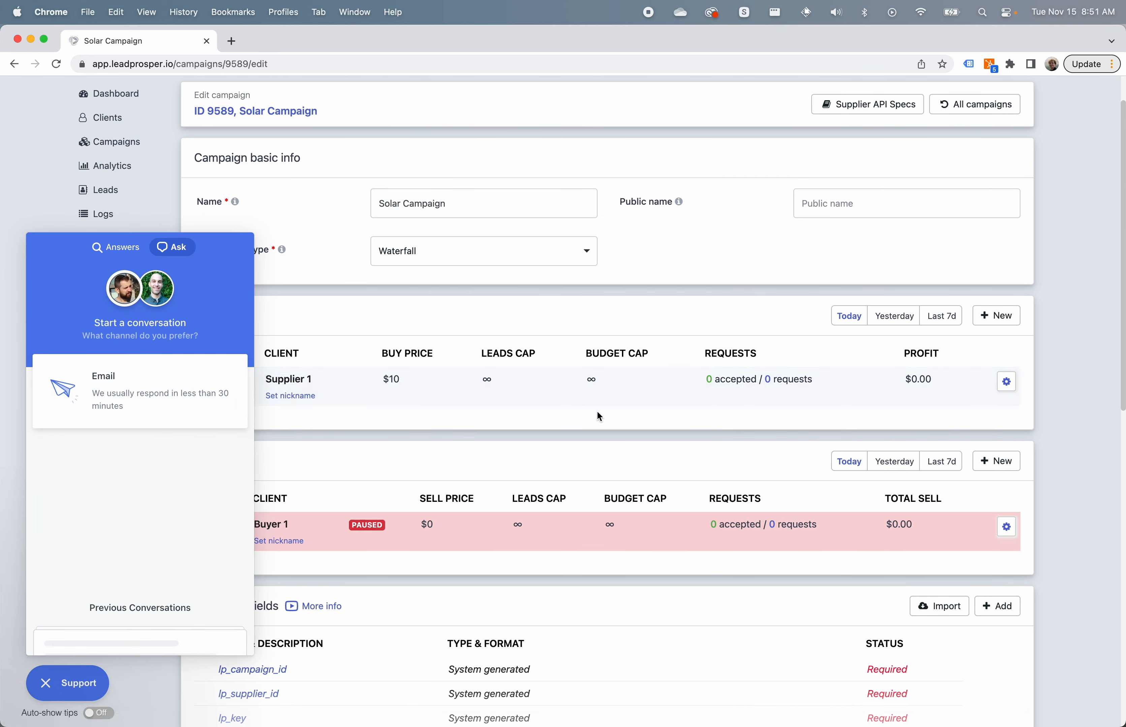